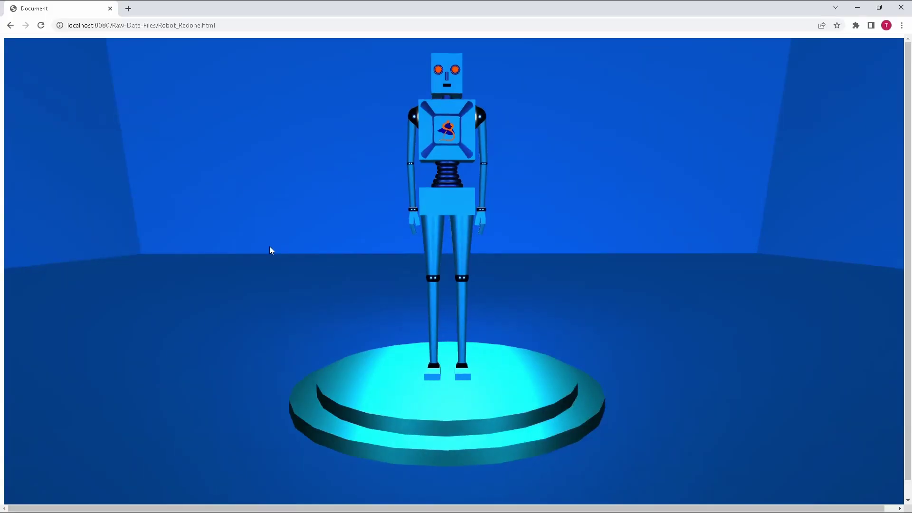
Orbit the robot scene in Chrome from several angles, then switch to Robot_Redone.html in VS Code
left_click_drag(270, 250, 300, 245)
left_click_drag(553, 204, 463, 200)
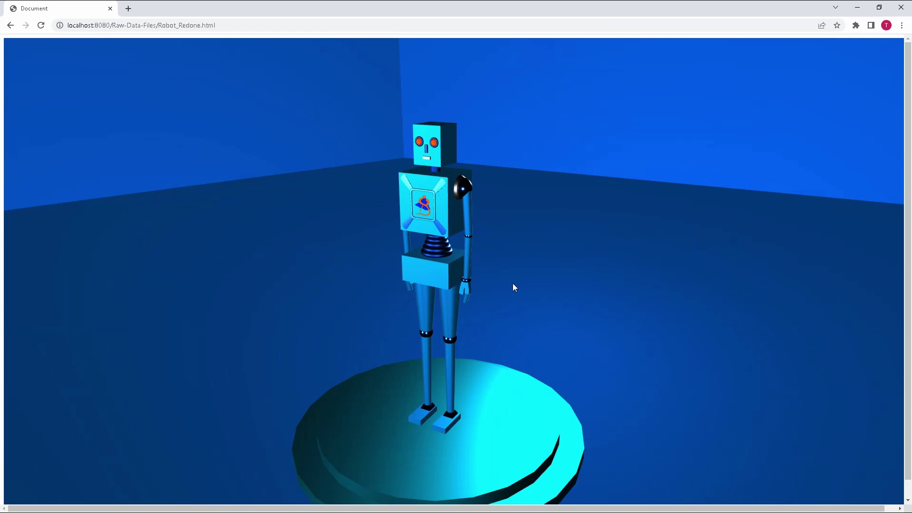
left_click_drag(541, 278, 561, 252)
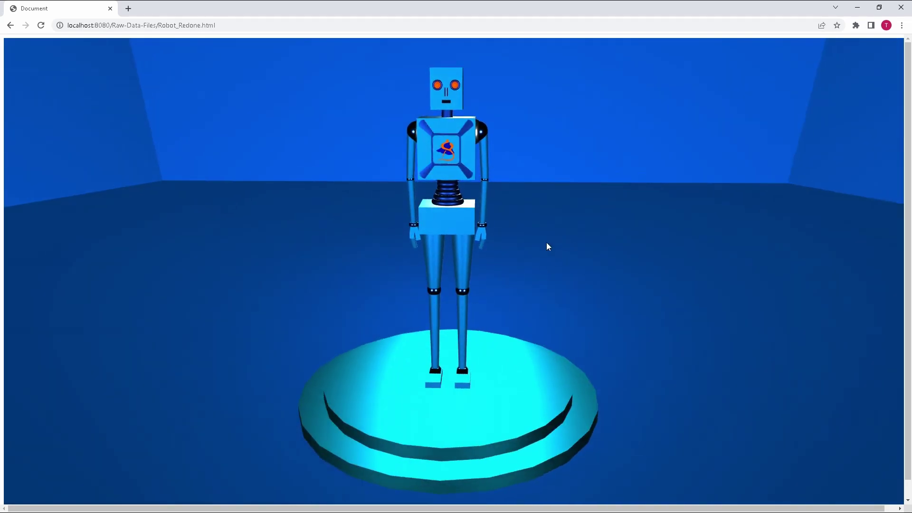
key("alt+Tab")
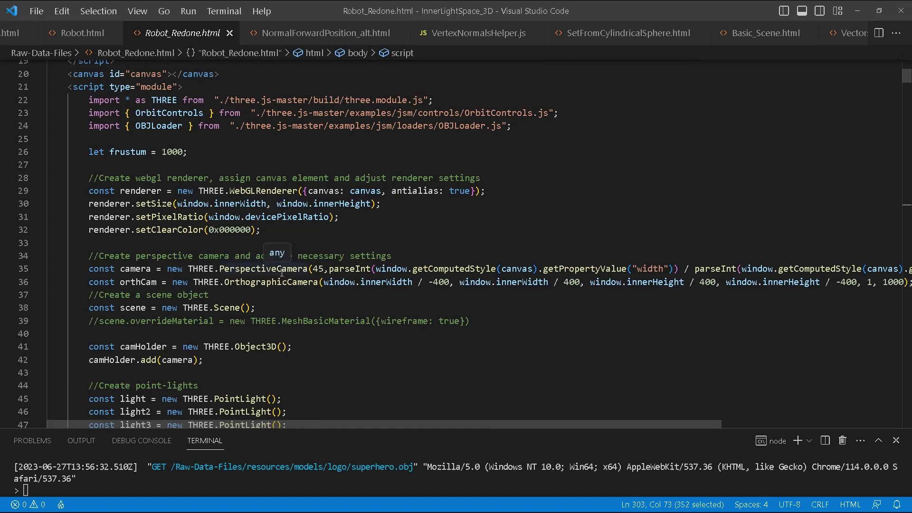
Scroll through the head, eye, arm and spine mesh definitions, then return to threejs.org in Chrome
scroll(283, 270, "down", 3)
scroll(235, 178, "down", 4)
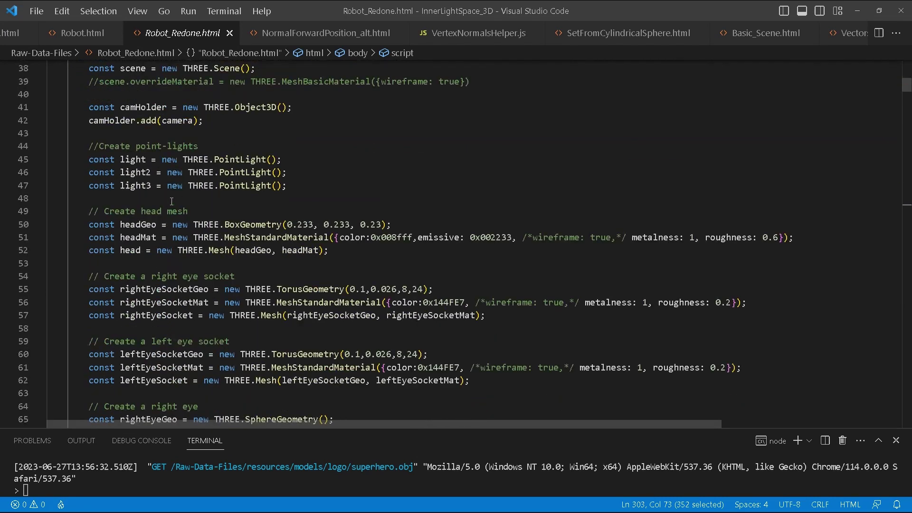
scroll(239, 214, "down", 1)
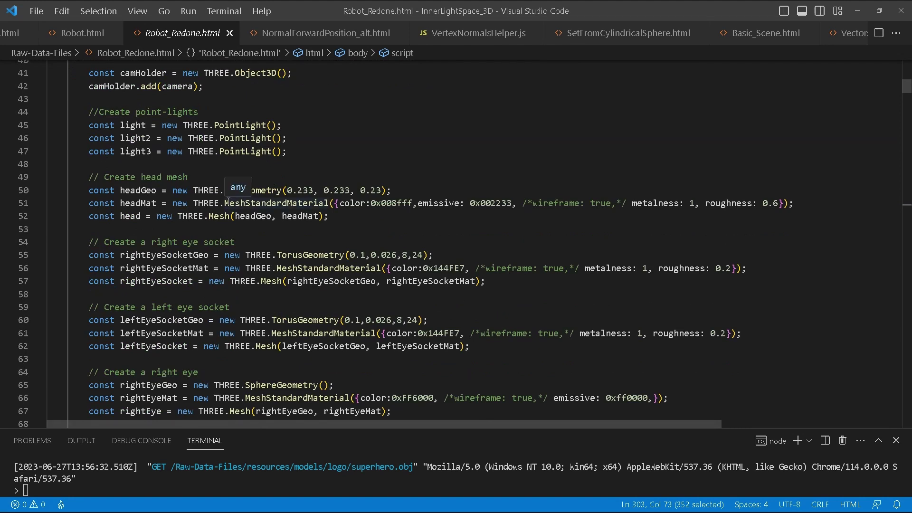
scroll(242, 242, "down", 2)
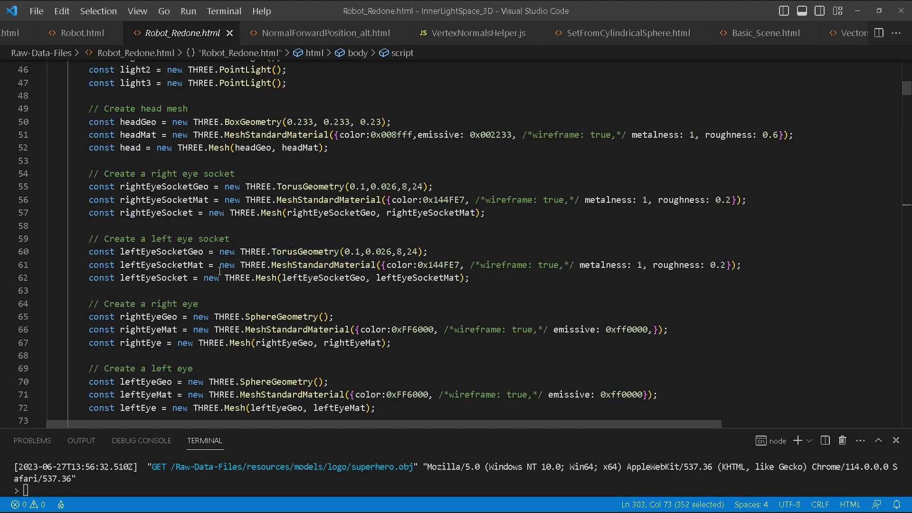
scroll(223, 280, "down", 3)
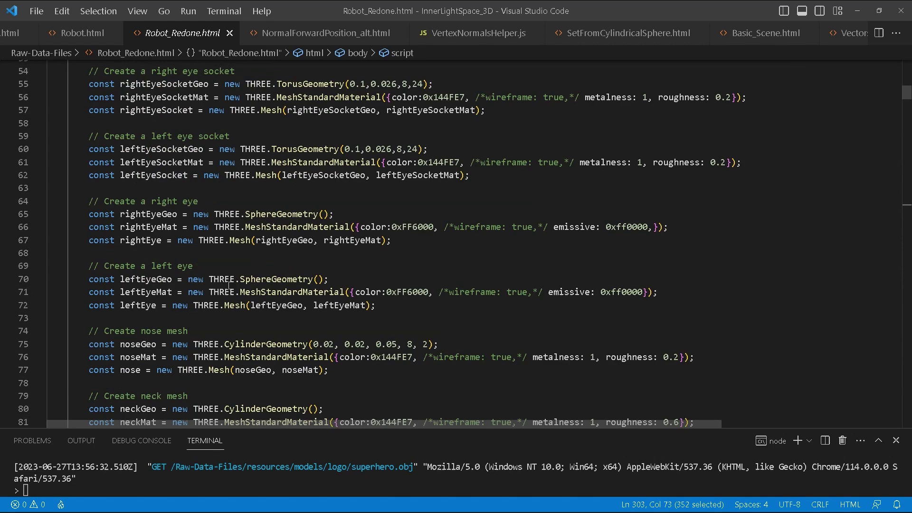
scroll(229, 286, "down", 10)
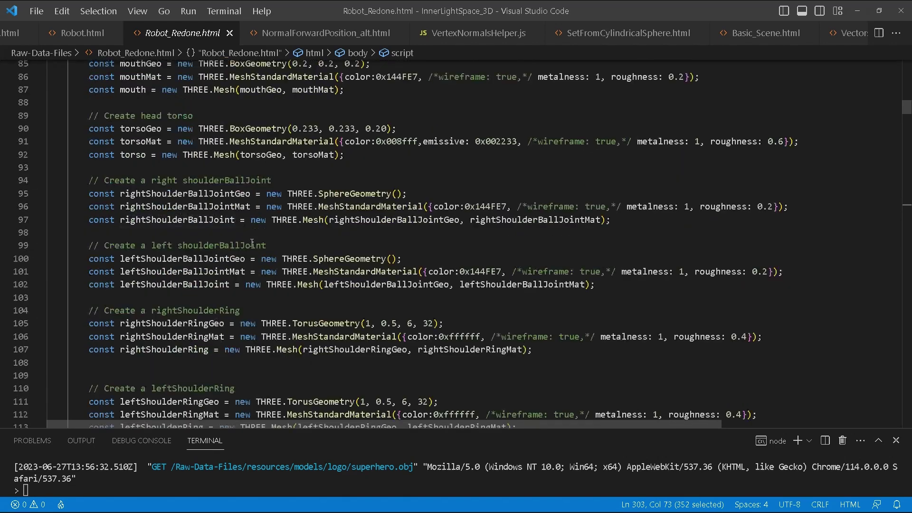
scroll(252, 243, "down", 11)
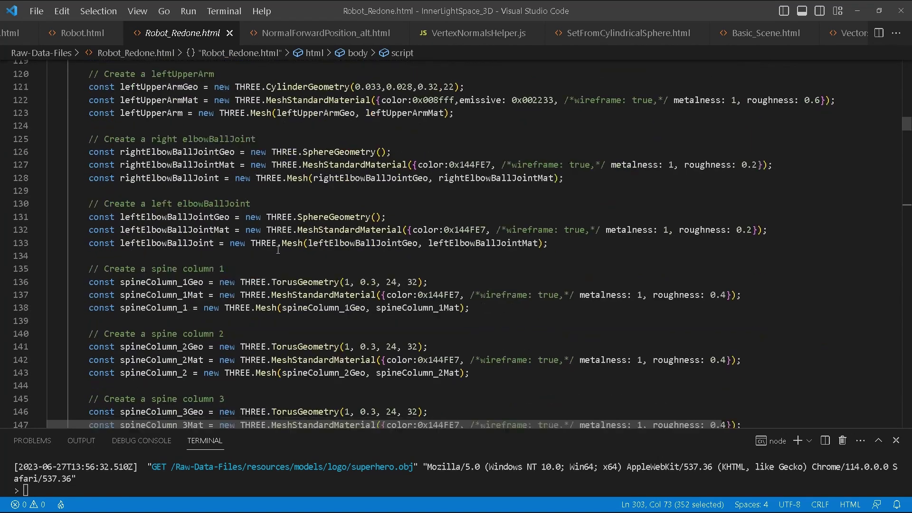
scroll(277, 250, "down", 3)
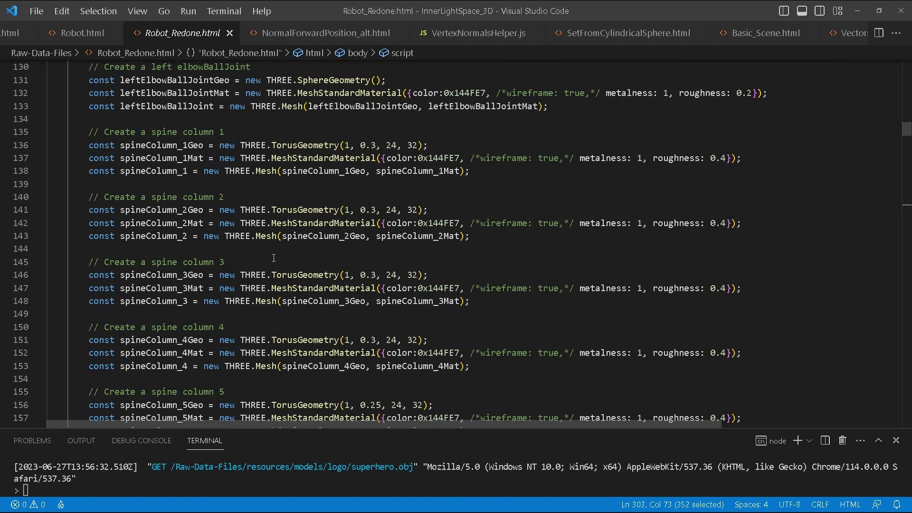
scroll(312, 257, "up", 2)
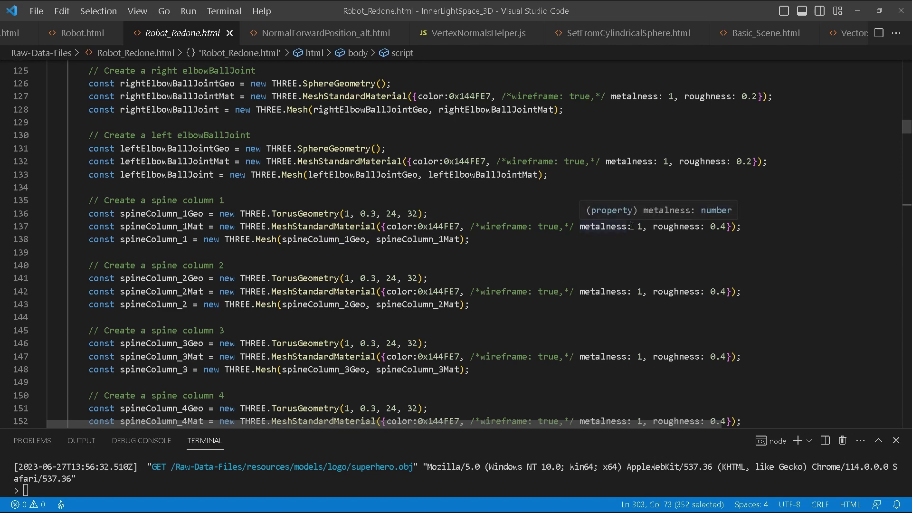
key("alt+Tab")
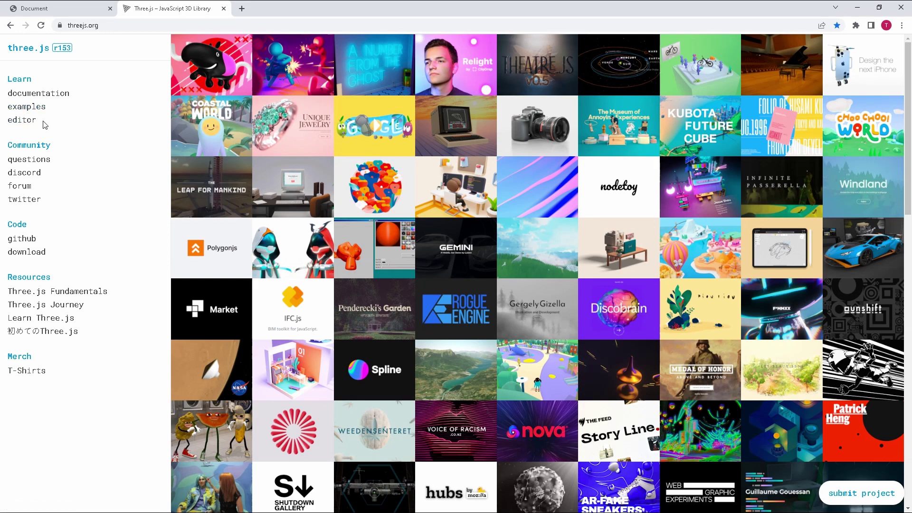
Follow the 'editor' link in the threejs.org sidebar to load the three.js editor
scroll(46, 124, "up", 2, "ctrl")
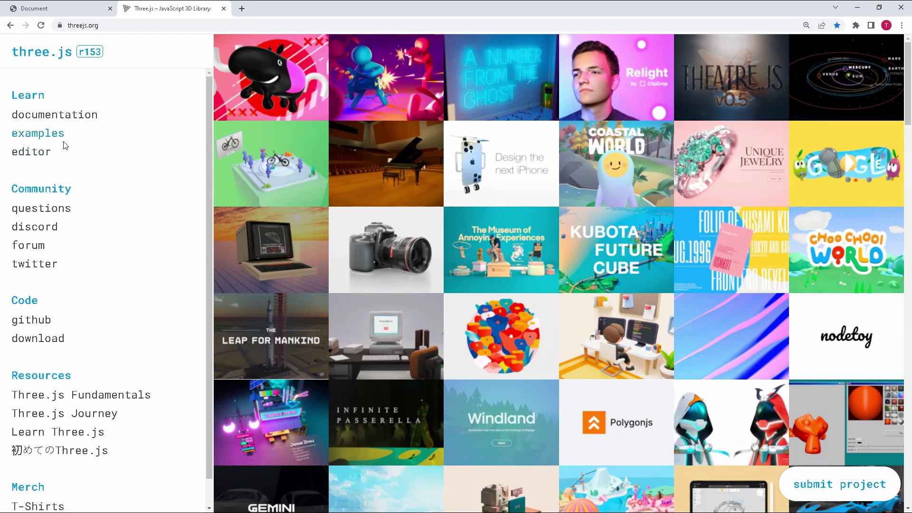
left_click(27, 152)
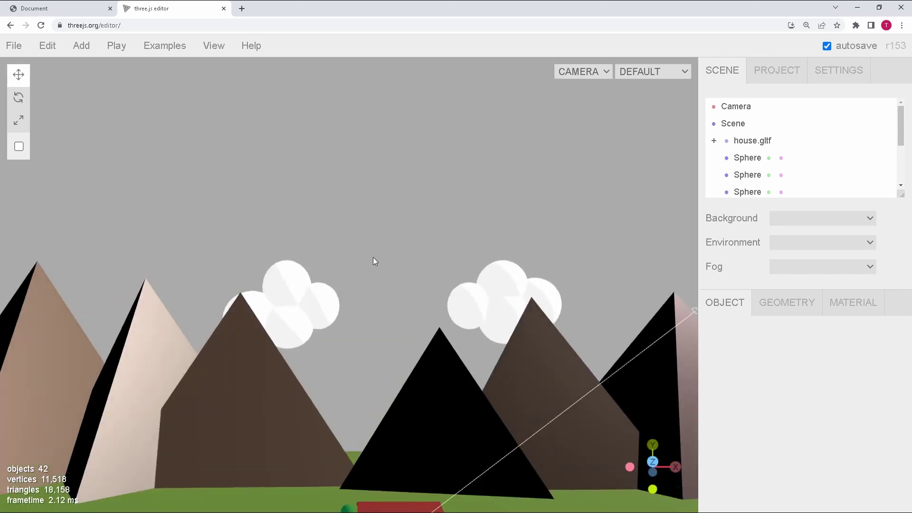
scroll(389, 295, "up", 10)
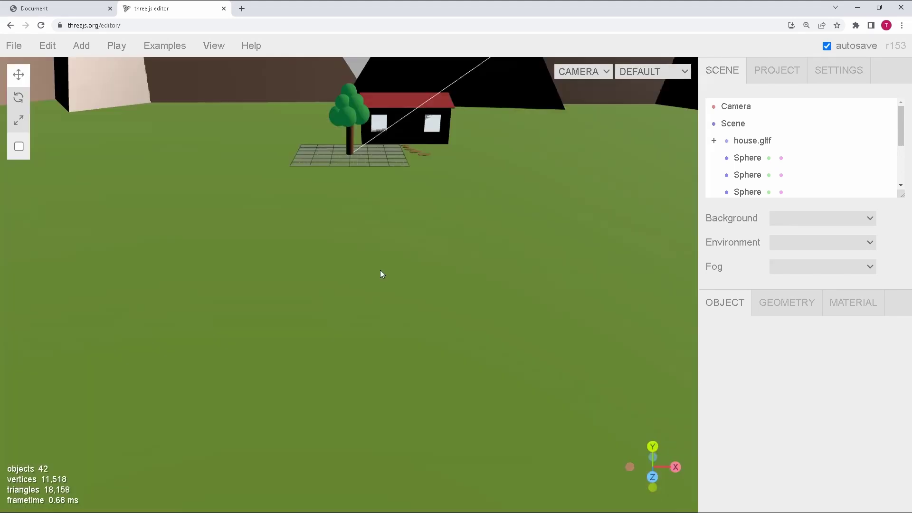
scroll(428, 237, "down", 10)
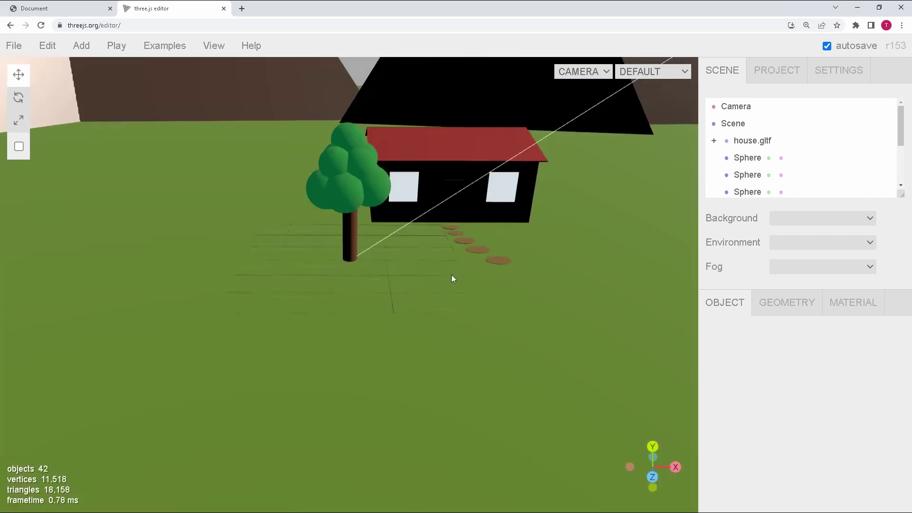
left_click_drag(452, 278, 417, 298)
scroll(416, 282, "up", 3)
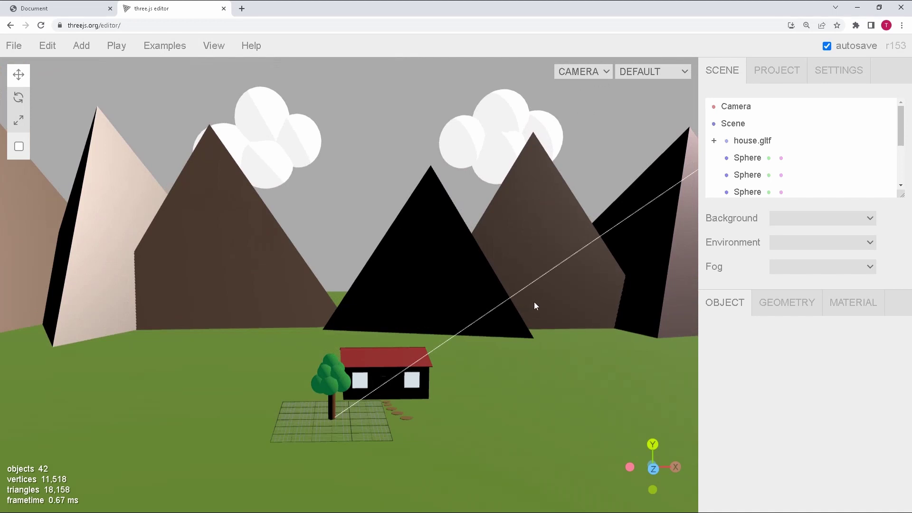
left_click_drag(504, 352, 413, 235)
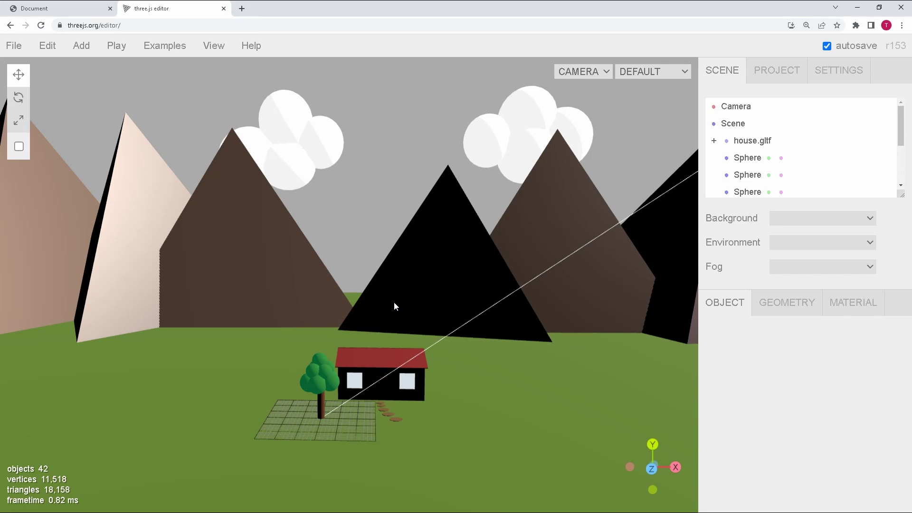
scroll(393, 303, "up", 2)
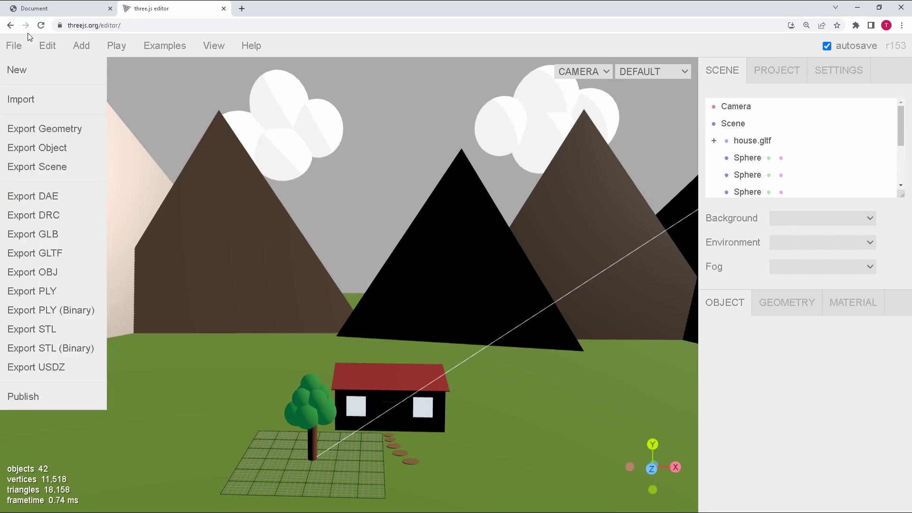
left_click(62, 9)
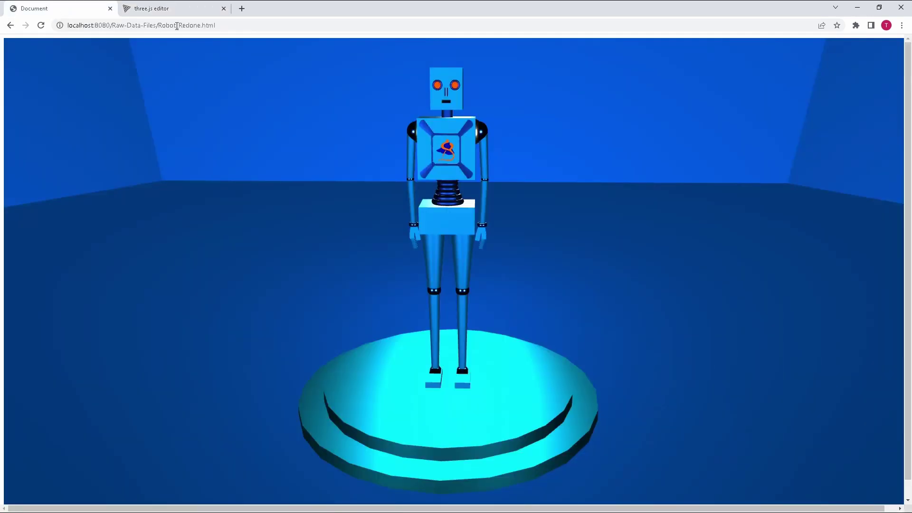
left_click(171, 11)
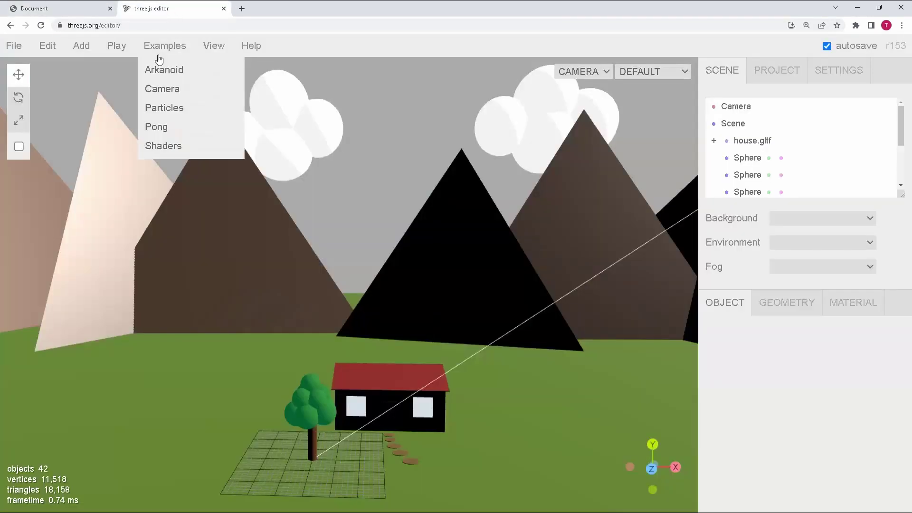
Open the editor in a second tab and use File > New to leave only the default camera
middle_click(9, 26)
left_click(23, 66)
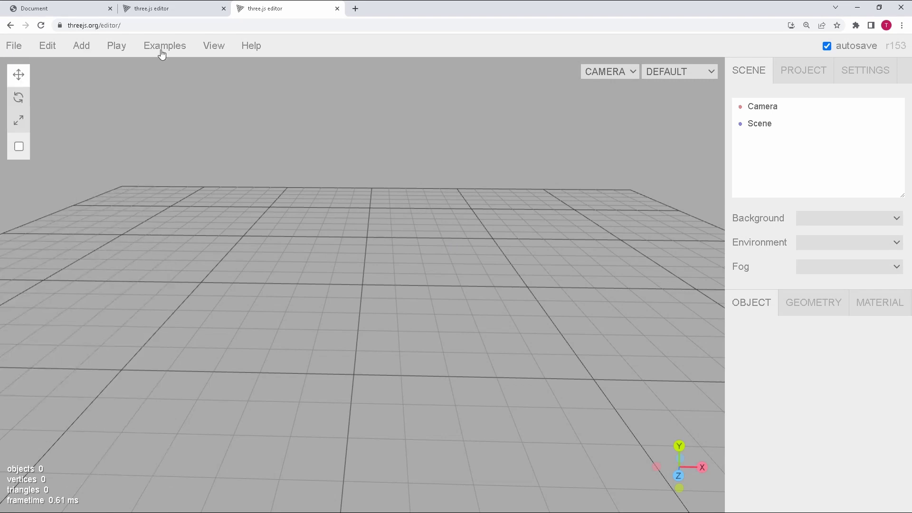
mouse_move(18, 53)
mouse_move(50, 46)
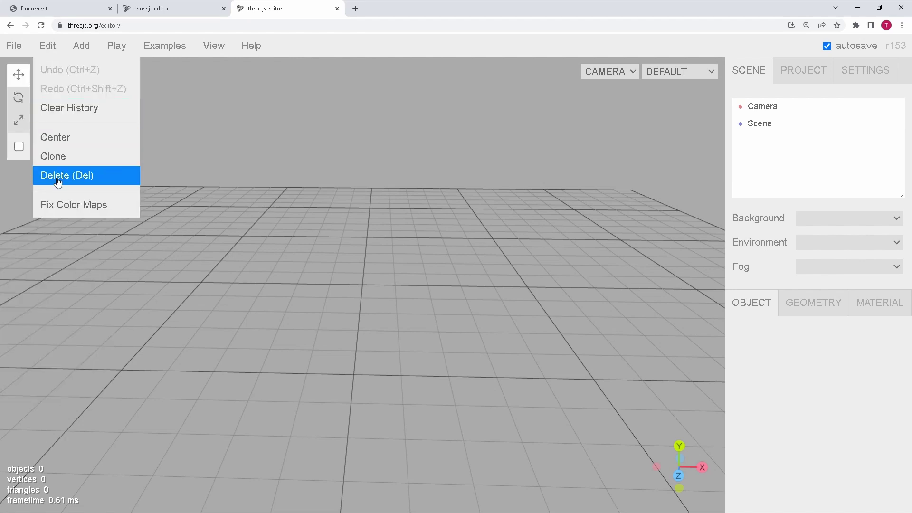
mouse_move(90, 55)
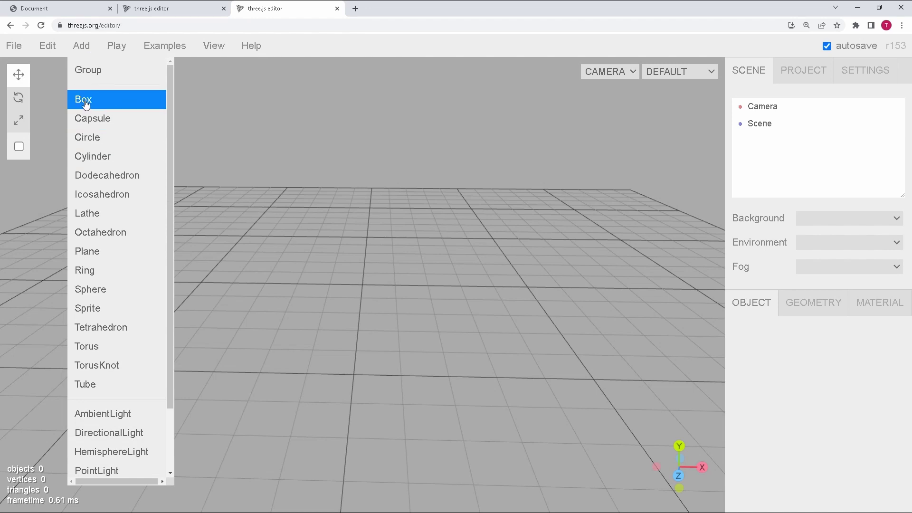
Add a plane and widen the sidebar to review its object, geometry and material settings
left_click(87, 250)
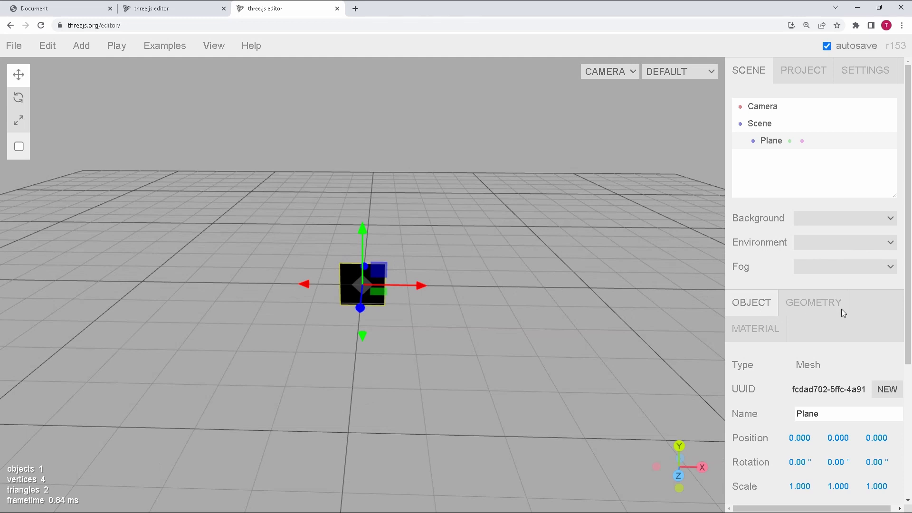
left_click_drag(723, 304, 627, 306)
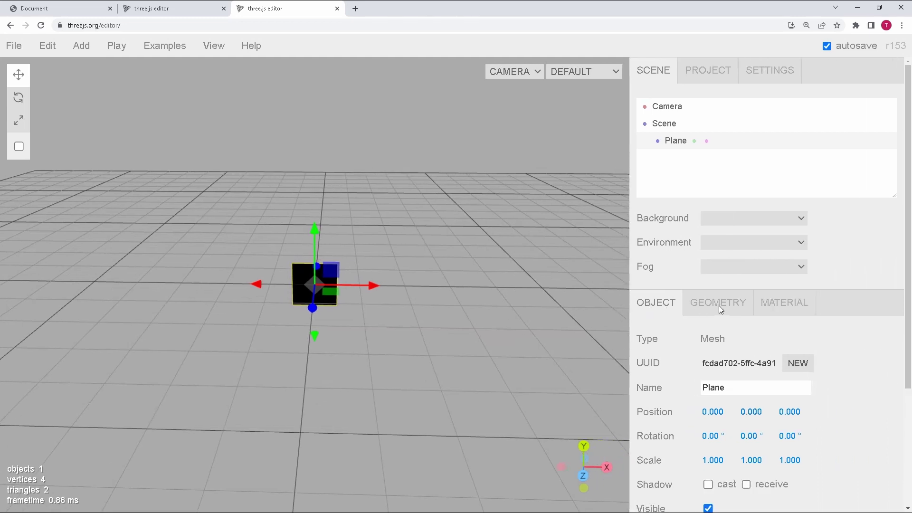
left_click(713, 307)
left_click(802, 310)
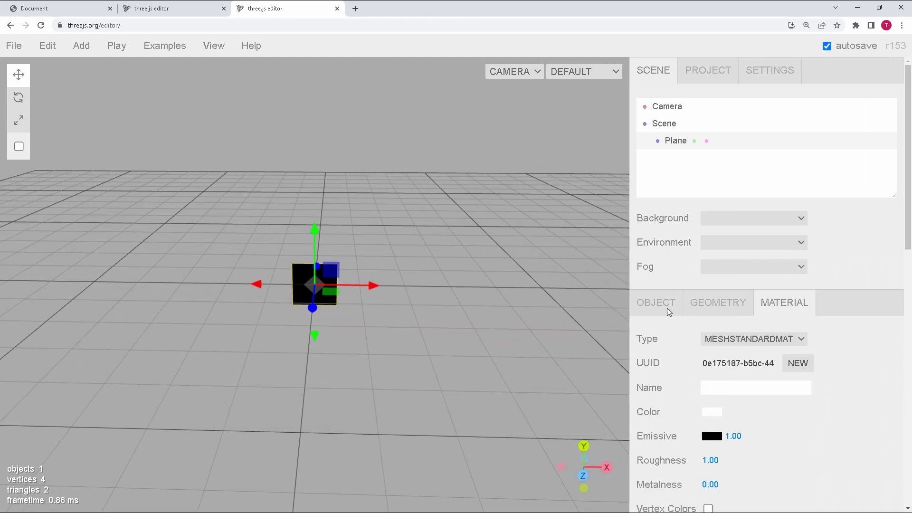
left_click(666, 307)
left_click(718, 313)
left_click(784, 307)
left_click(660, 305)
left_click(719, 310)
left_click(677, 308)
Set the plane's Rotation X to -90 so it lies flat
scroll(677, 327, "down", 3)
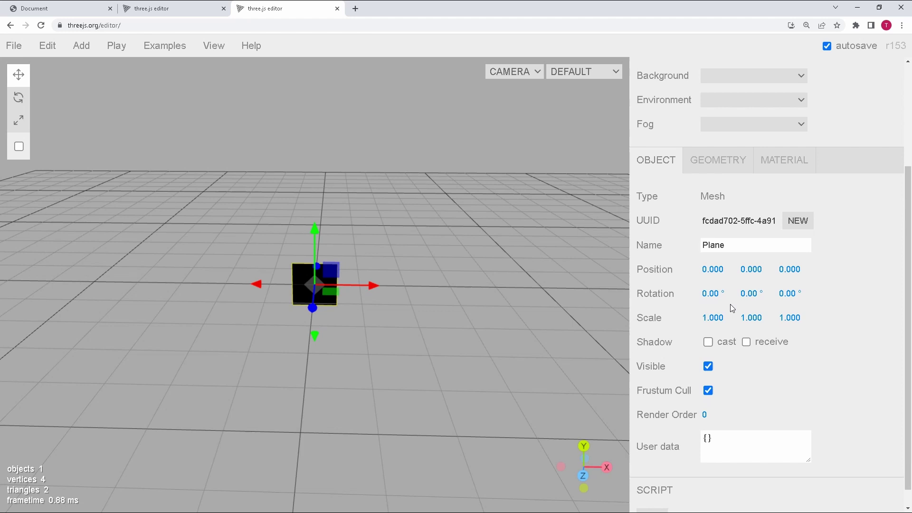
left_click(713, 294)
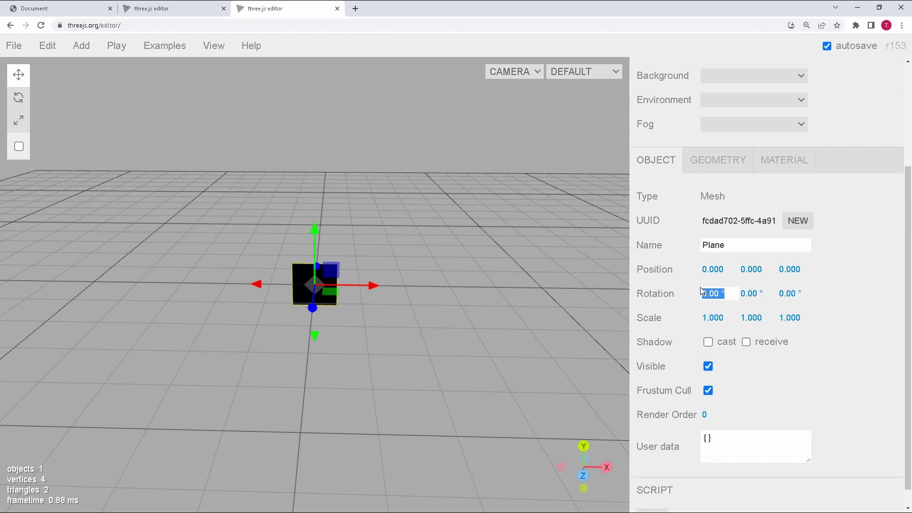
type("-90")
key("Return")
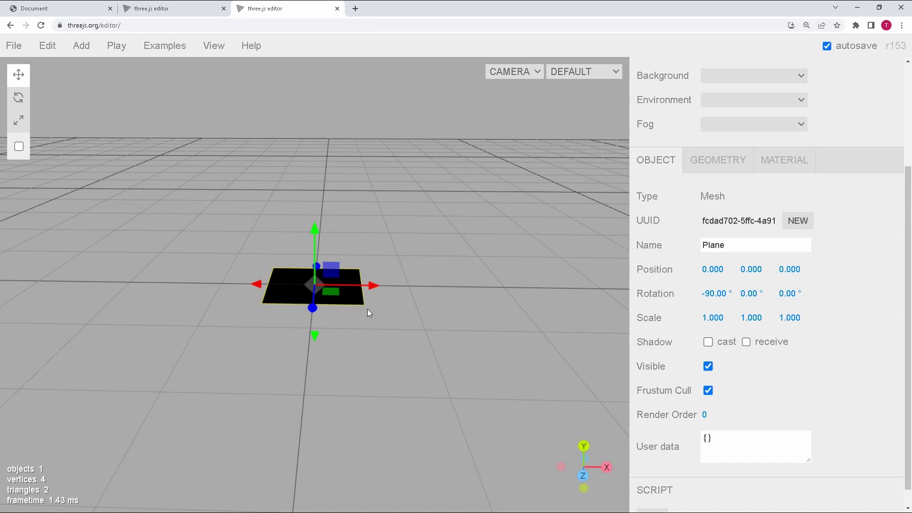
Test moving and tilting the plane, undo those changes, and orbit the view
mouse_move(372, 287)
left_mouse_down()
mouse_move(343, 280)
mouse_move(396, 283)
mouse_move(365, 284)
left_mouse_up()
key("e")
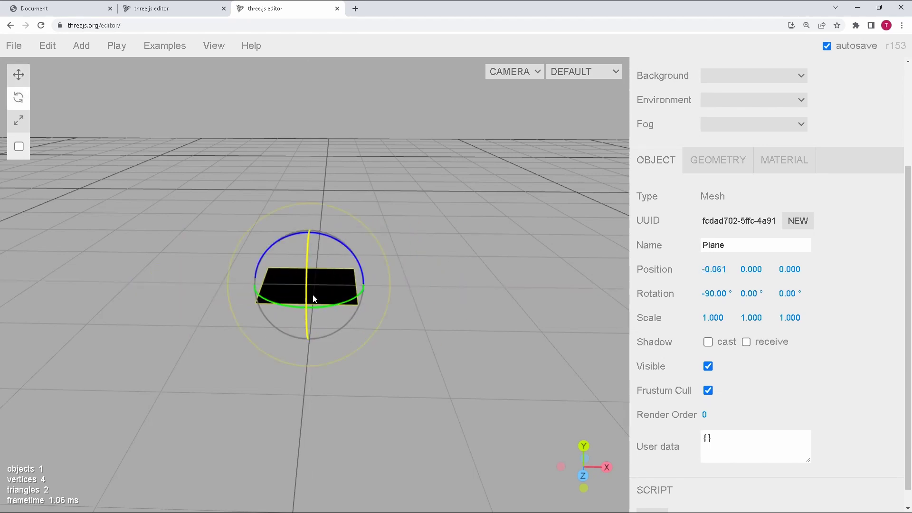
left_click_drag(311, 298, 355, 302)
key("r")
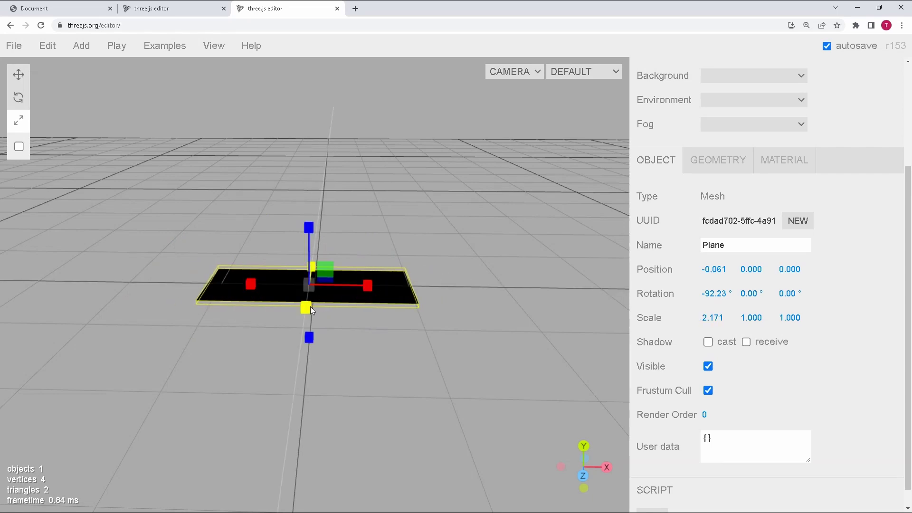
key("ctrl+z")
key("ctrl+z")
left_click_drag(407, 241, 371, 245)
Try a red colour, then switch the plane's material type to MeshBasicMaterial
scroll(329, 186, "up", 3)
scroll(332, 187, "down", 3)
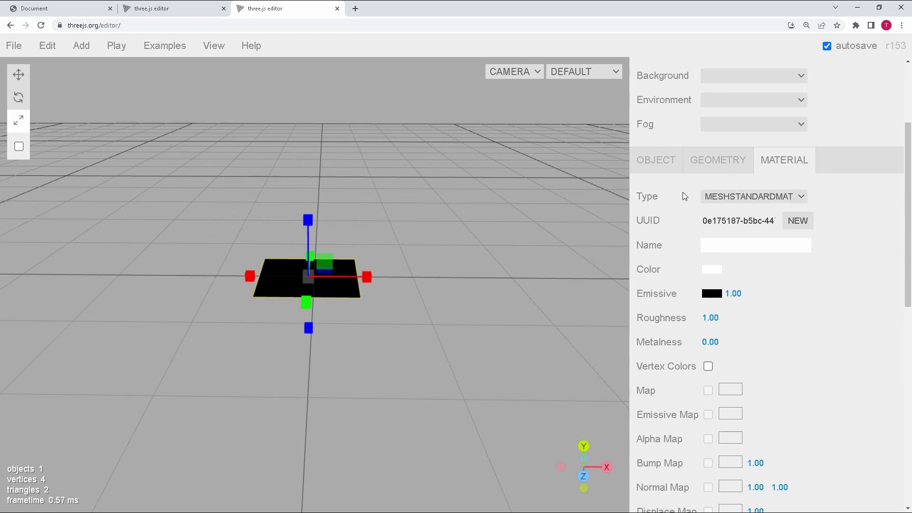
left_click(712, 269)
left_click_drag(779, 296, 833, 296)
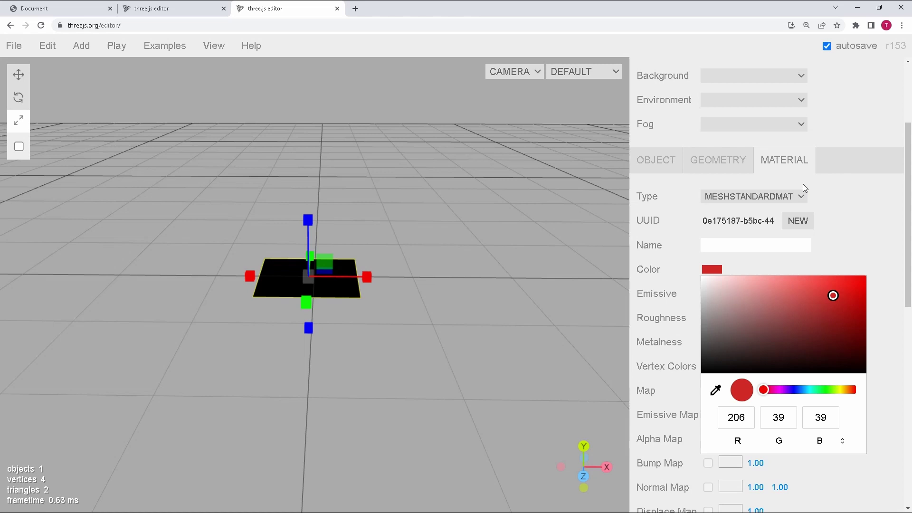
left_click(803, 204)
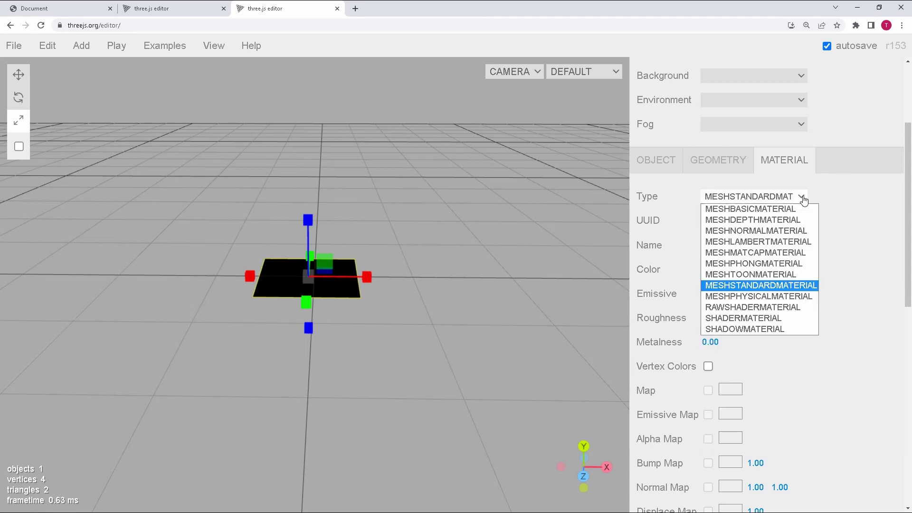
left_click(755, 210)
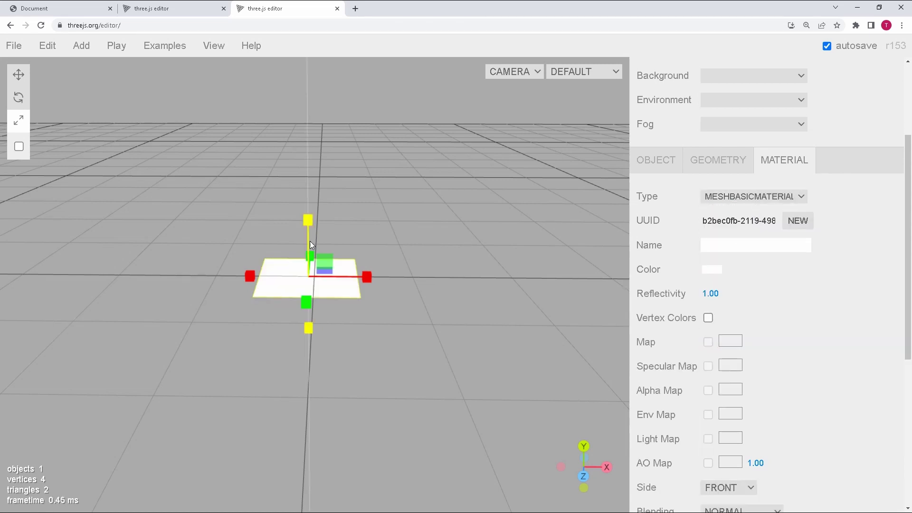
Try red, green, brown and blue colours on the plane
left_click(715, 272)
left_click_drag(792, 283, 827, 280)
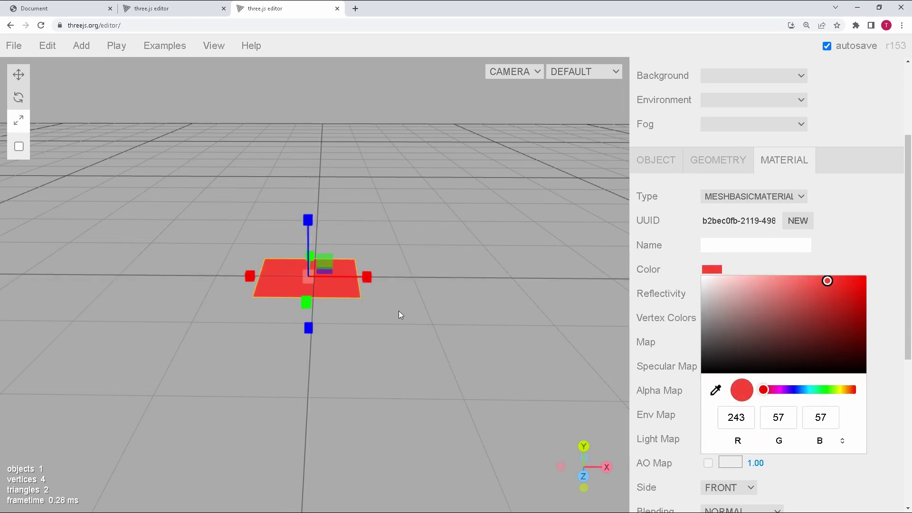
left_click(824, 390)
left_click(802, 345)
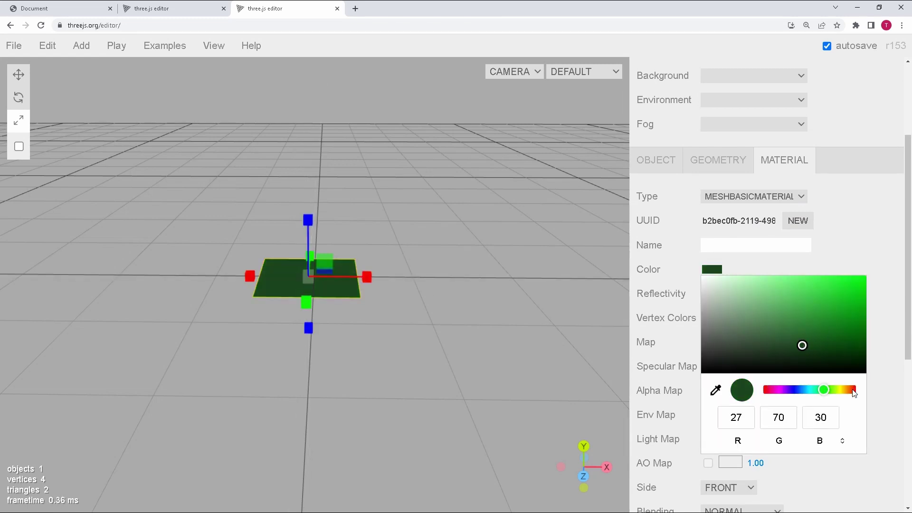
left_click(853, 390)
left_click(801, 389)
left_click(852, 291)
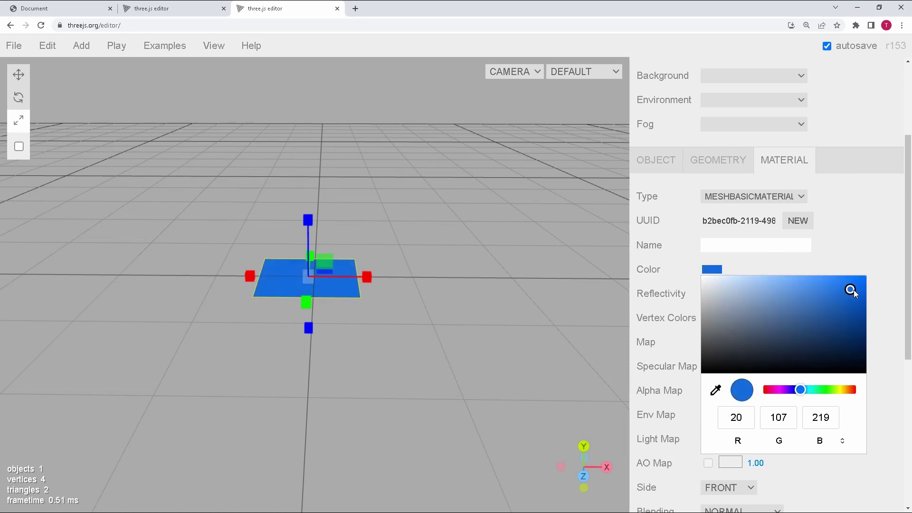
left_click(311, 274)
Enlarge the plane into a wide ground and colour it dark green
left_click_drag(313, 274, 726, 305)
left_click(712, 270)
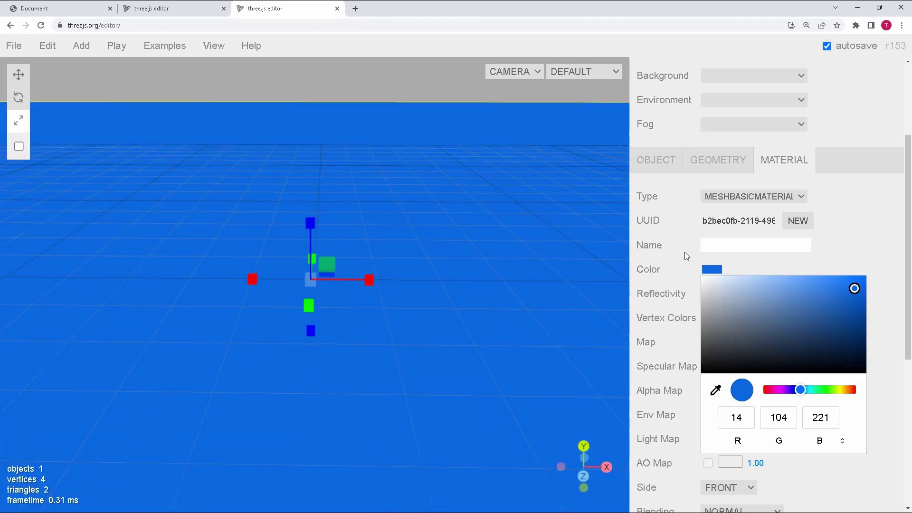
left_click(828, 389)
left_click(850, 332)
scroll(375, 283, "up", 5)
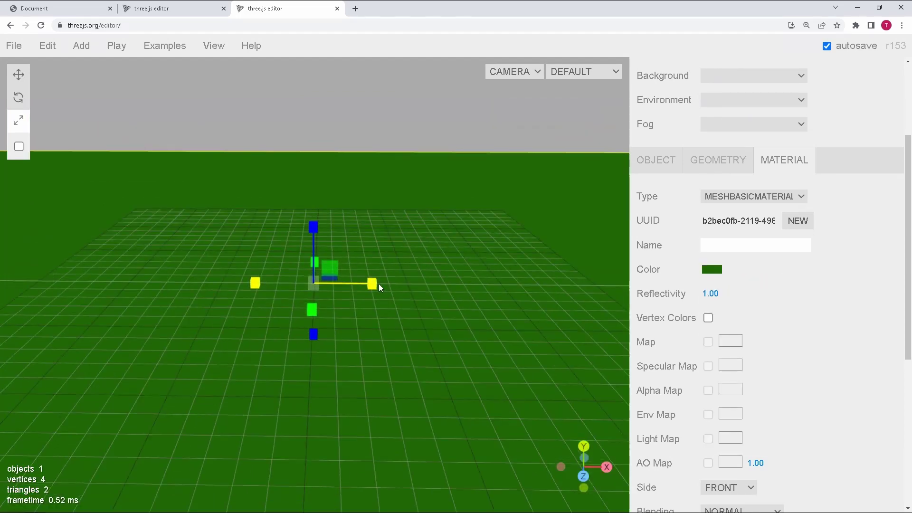
Add a box, stretch it wide along X and taller, then raise it above the ground
mouse_move(81, 45)
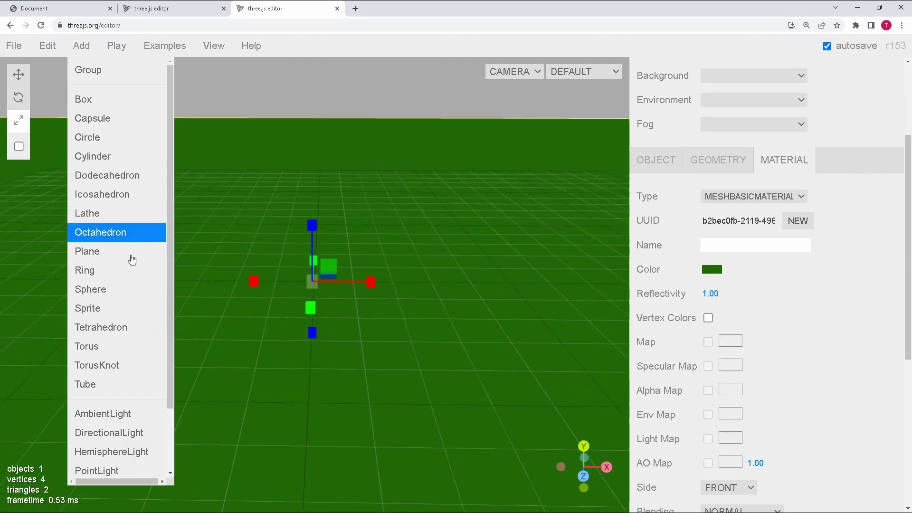
left_click(84, 99)
key("w")
left_click_drag(319, 203, 324, 208)
key("r")
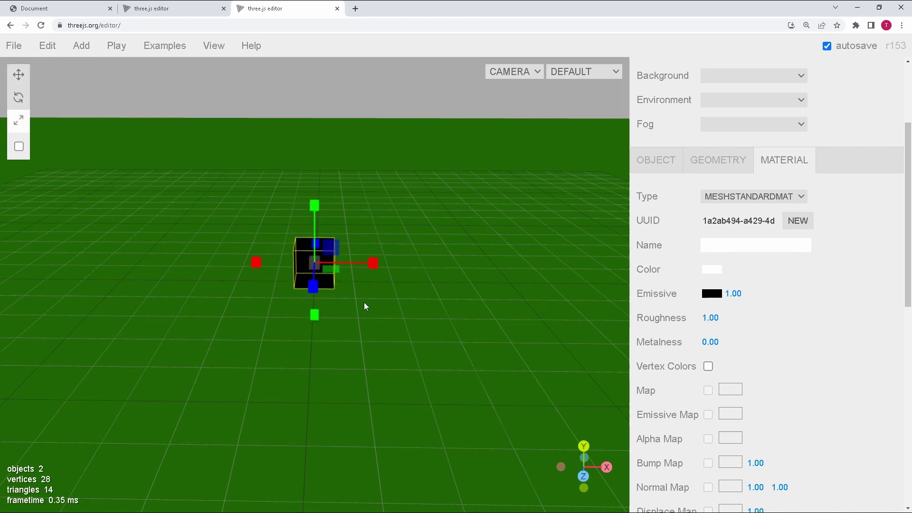
left_click_drag(372, 262, 588, 265)
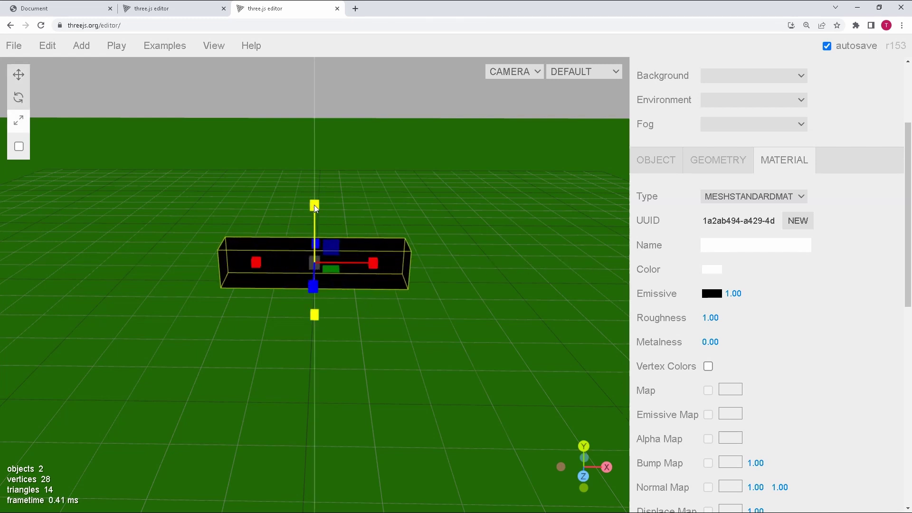
left_click_drag(315, 206, 404, 318)
key("w")
left_click_drag(314, 205, 314, 163)
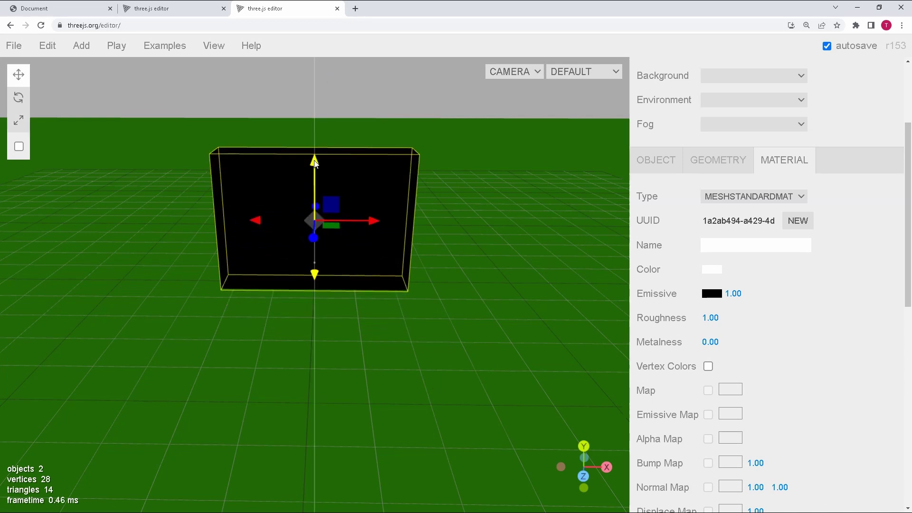
key("r")
left_click_drag(428, 298, 282, 259)
left_click_drag(248, 234, 413, 304)
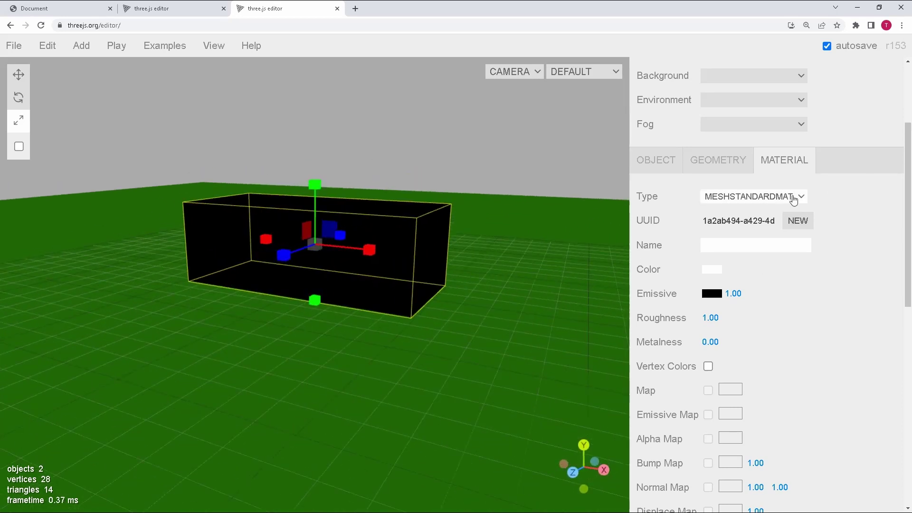
Try MeshLambertMaterial and then MeshBasicMaterial on the box
left_click(801, 197)
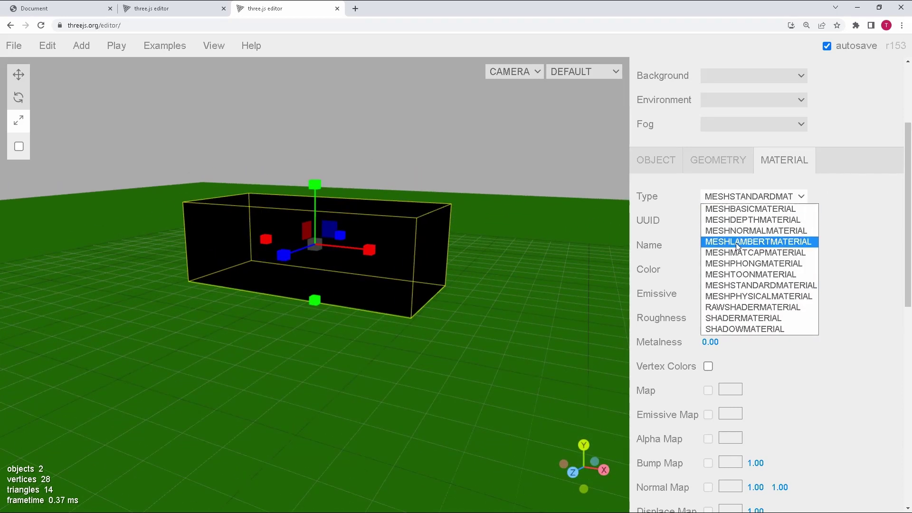
left_click(753, 242)
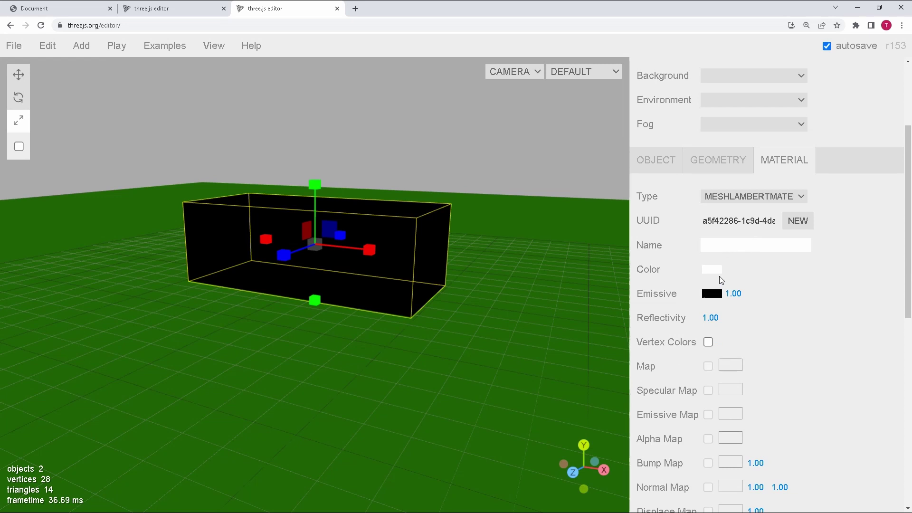
left_click(716, 273)
scroll(717, 273, "up", 3)
left_click(754, 338)
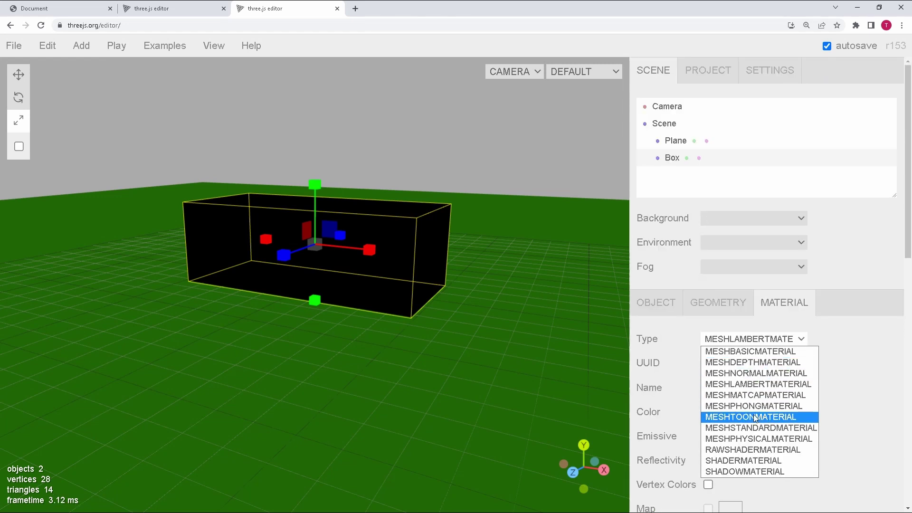
left_click(762, 351)
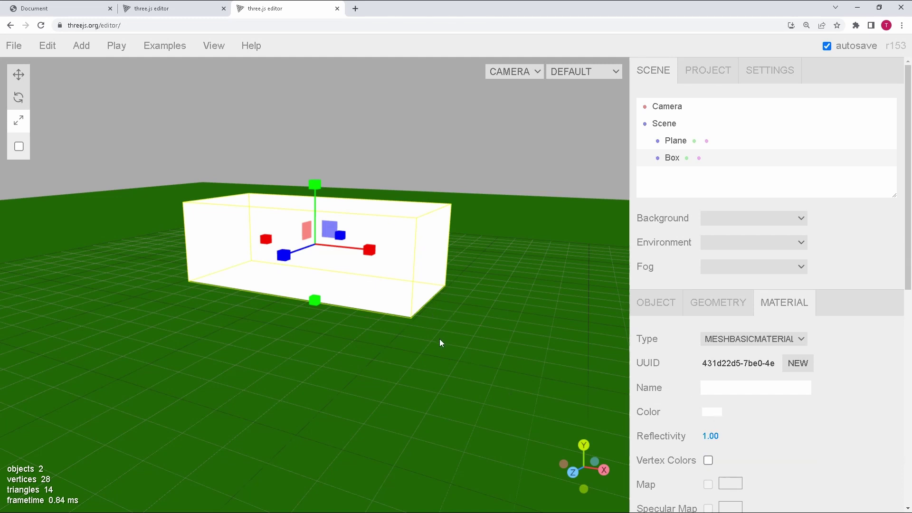
Settle on MeshLambertMaterial with pale cream colour (236,232,193) for the box
left_click(754, 338)
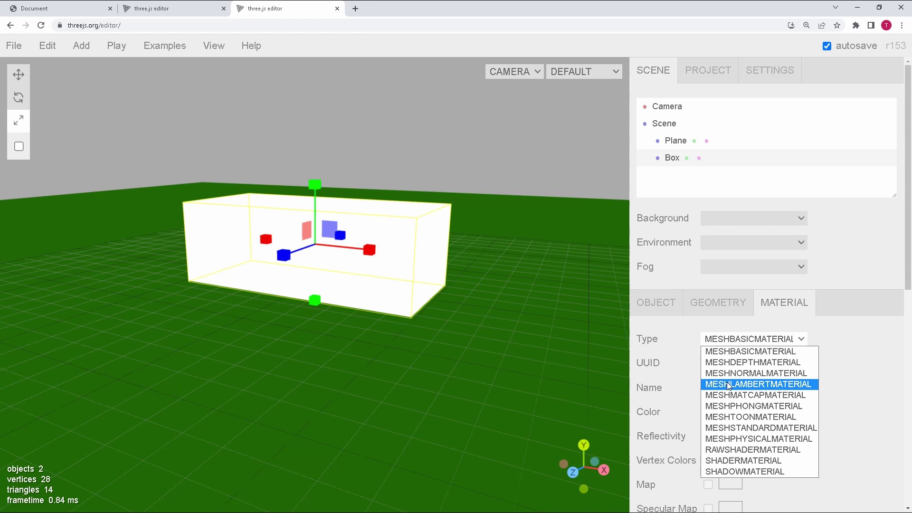
left_click(753, 384)
left_click(712, 412)
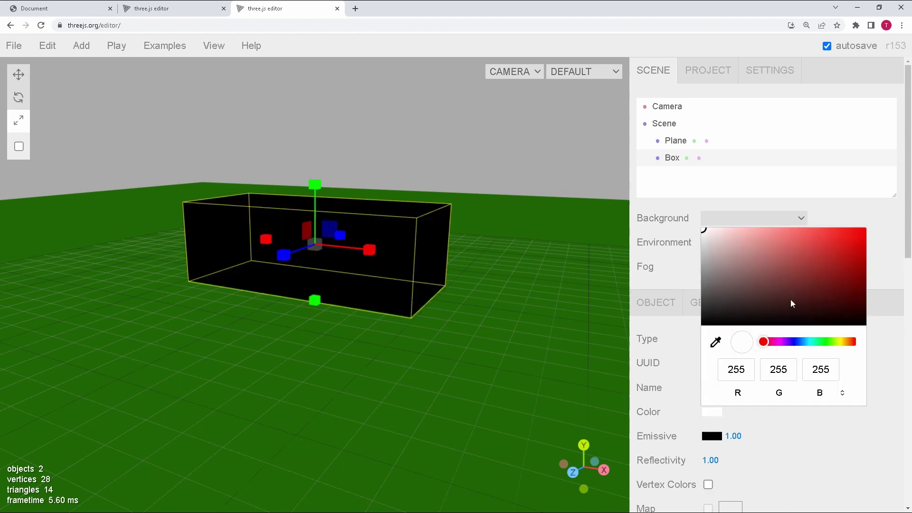
left_click(840, 341)
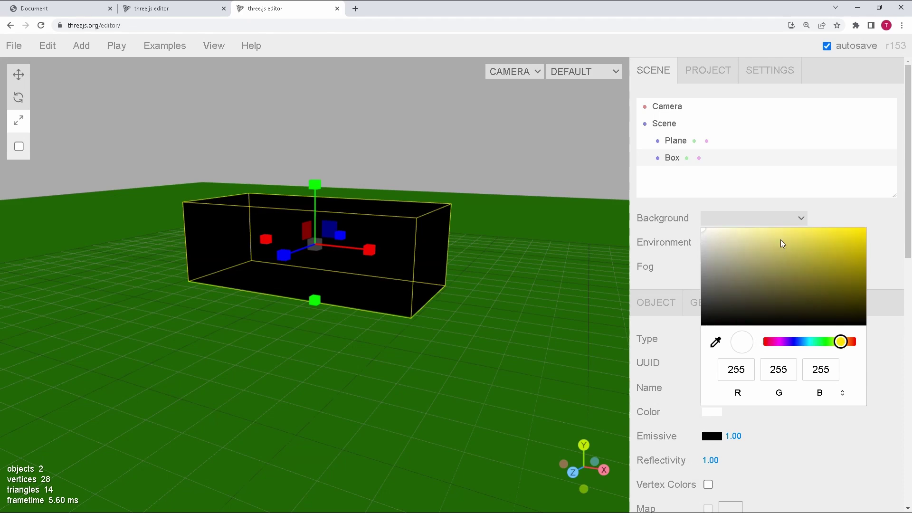
left_click(733, 236)
left_click_drag(291, 267, 277, 303)
mouse_move(83, 51)
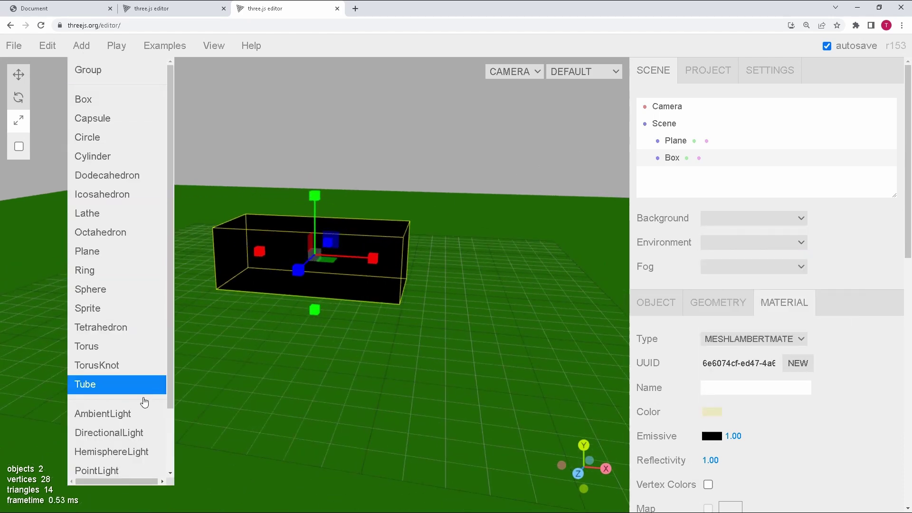
Add a directional light and drag it higher above the scene
left_click(109, 432)
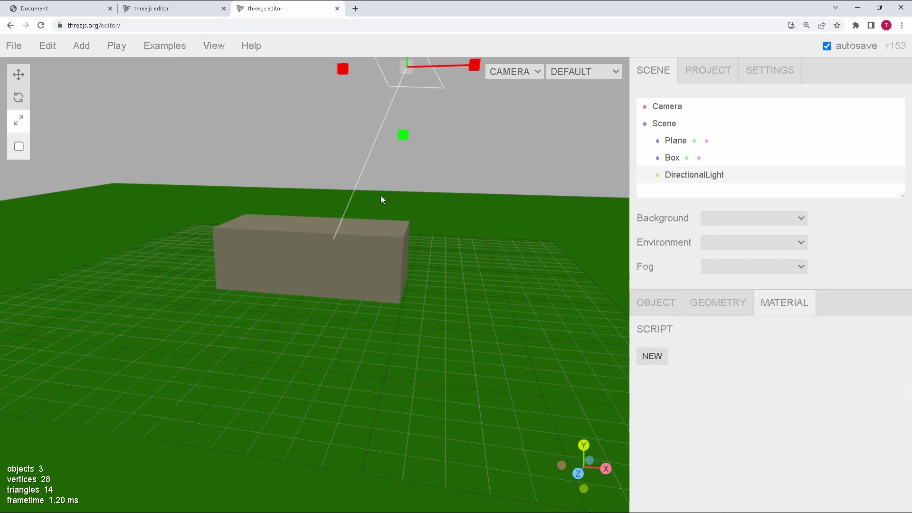
scroll(349, 235, "down", 3)
key("w")
left_click_drag(357, 131, 358, 71)
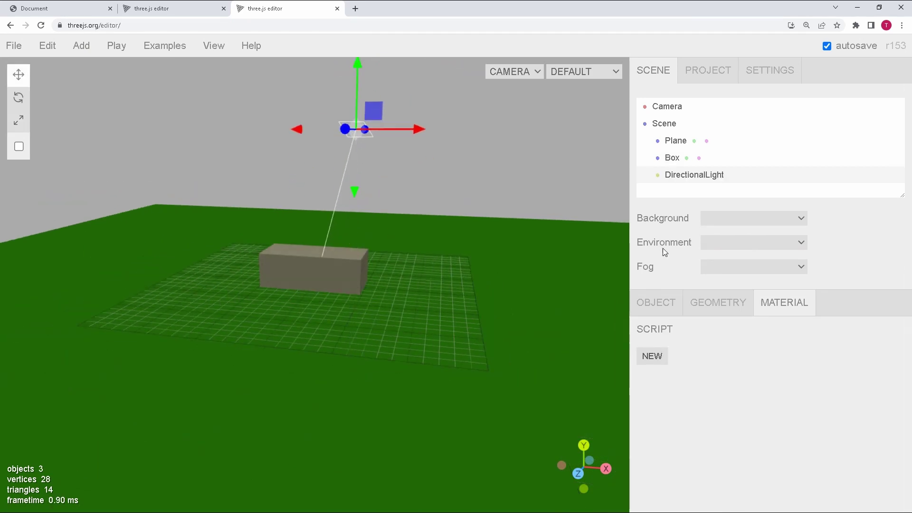
left_click(660, 309)
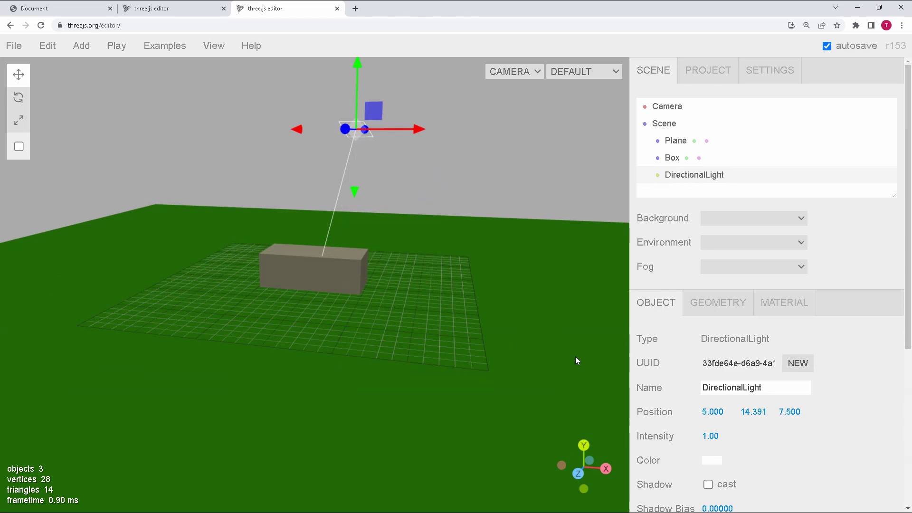
key("e")
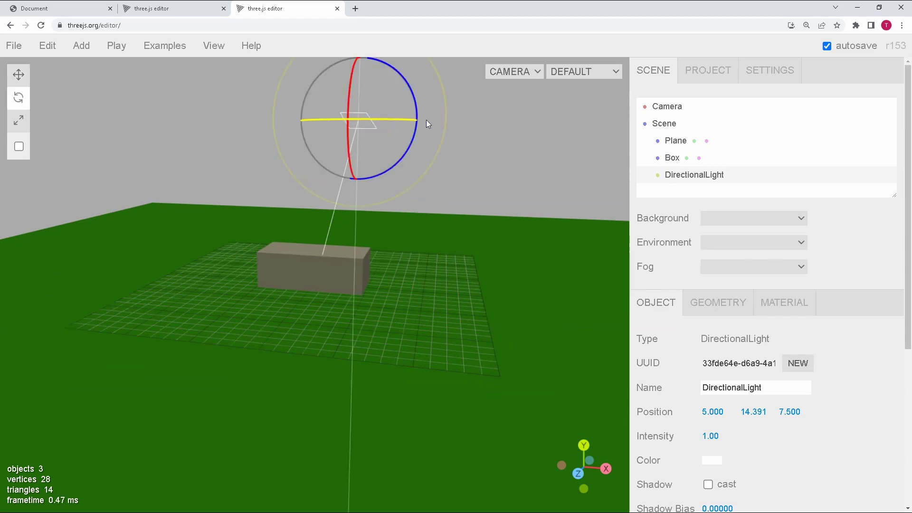
left_click_drag(421, 185, 247, 255)
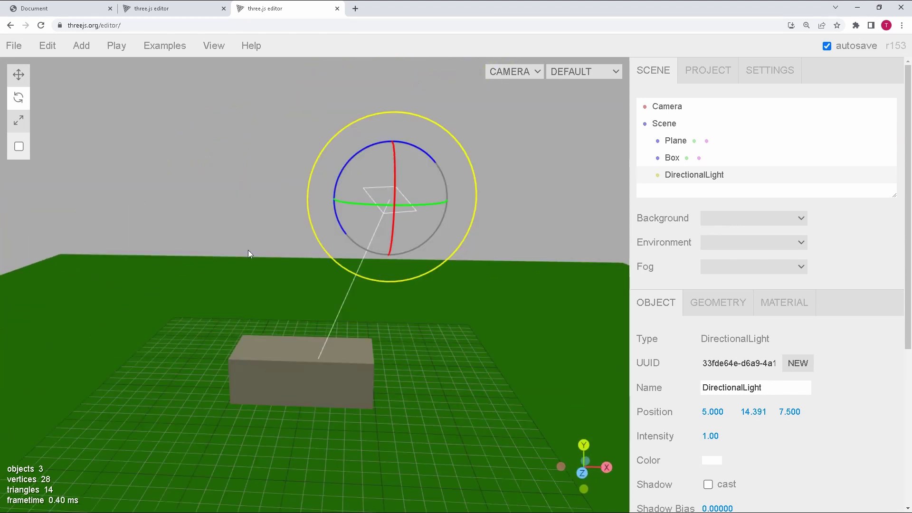
Select the DirectionalLight and raise its intensity from 1.00 to 2.16
left_click(357, 363)
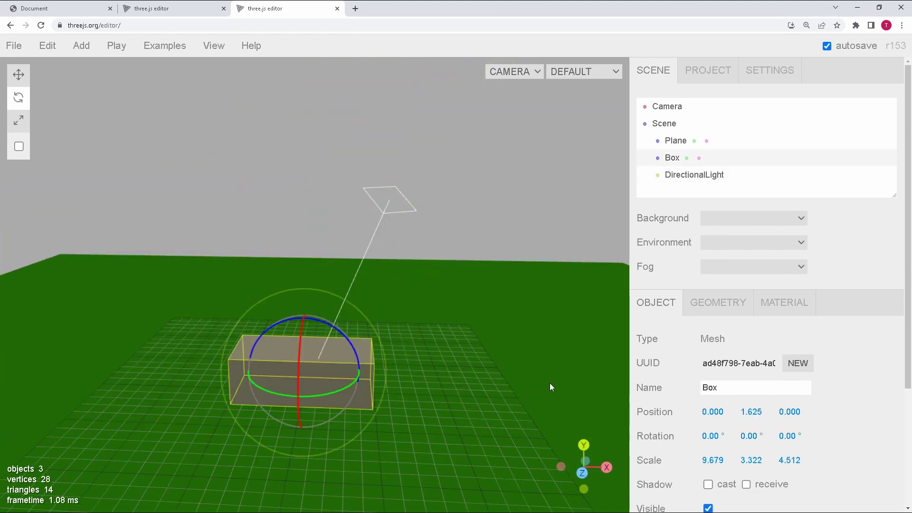
left_click(414, 210)
left_click_drag(715, 435, 718, 398)
left_click_drag(456, 361, 351, 322)
mouse_move(81, 48)
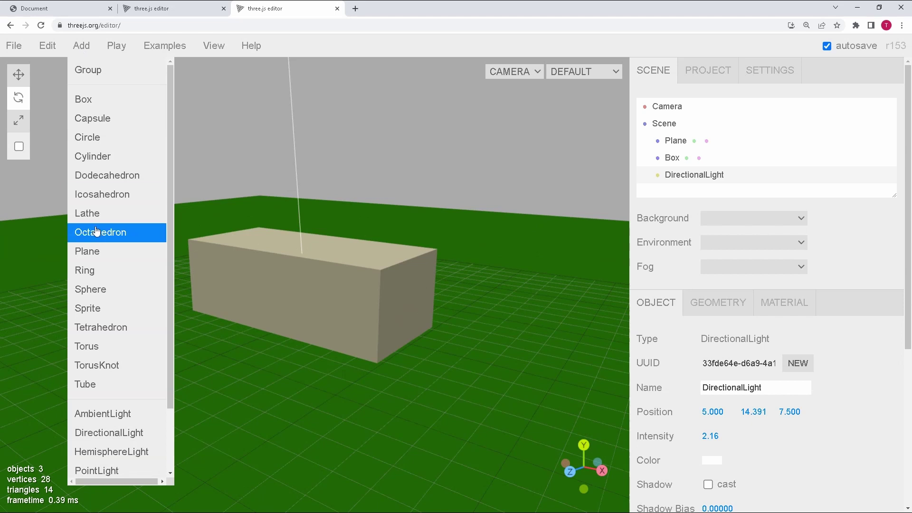
Undo an accidental extra box, then clone the house box with Edit > Clone
left_click(83, 99)
key("ctrl+z")
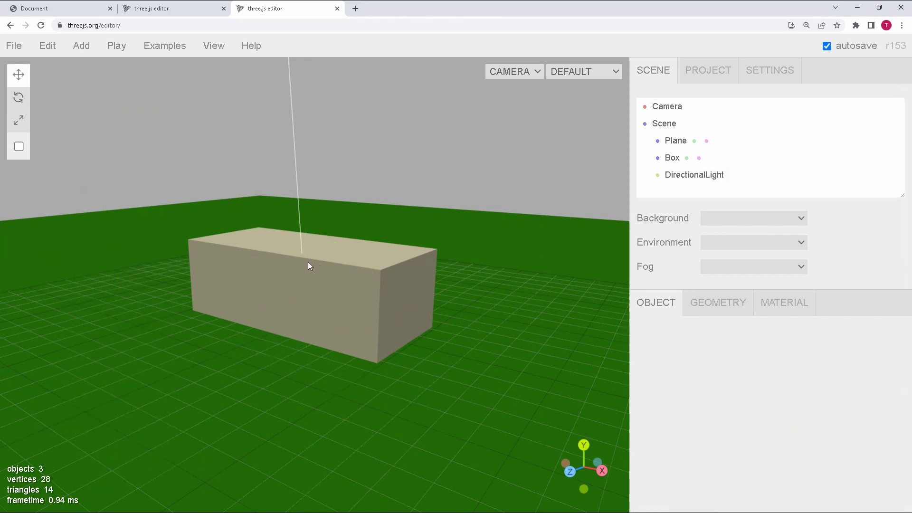
left_click(349, 268)
mouse_move(84, 52)
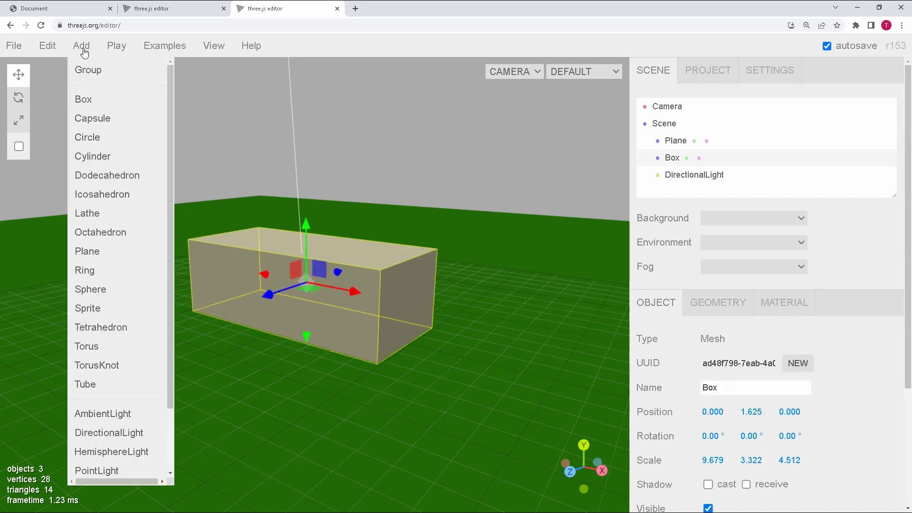
mouse_move(47, 46)
left_click(56, 154)
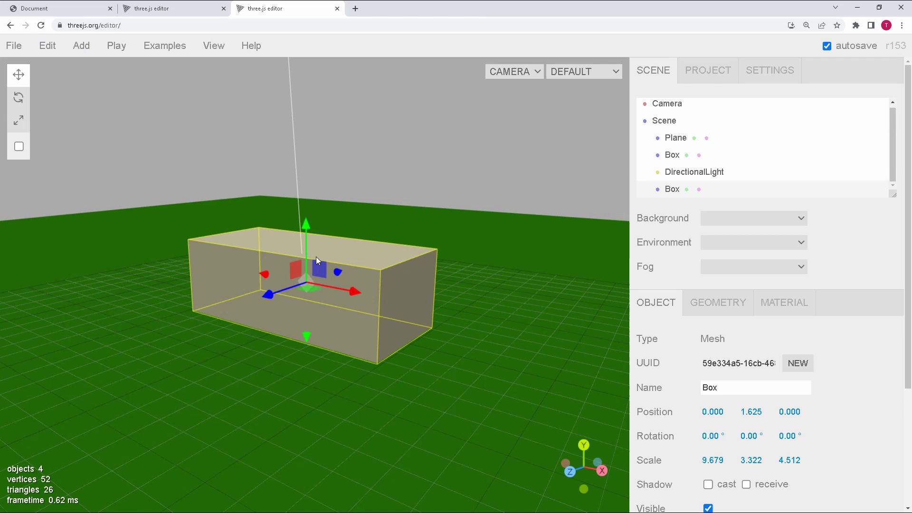
Flatten the clone to 0.060, raise it, tilt it 19.38° on X, and shift it along Z
key("r")
mouse_move(315, 260)
left_mouse_down()
mouse_move(310, 280)
mouse_move(307, 170)
left_mouse_up()
key("w")
key("e")
left_click_drag(388, 261, 236, 213)
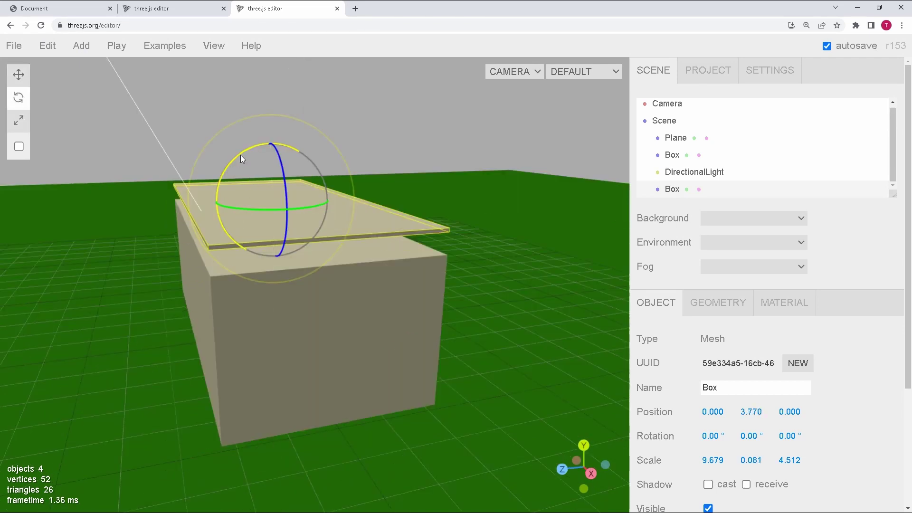
left_click_drag(240, 155, 263, 156)
key("r")
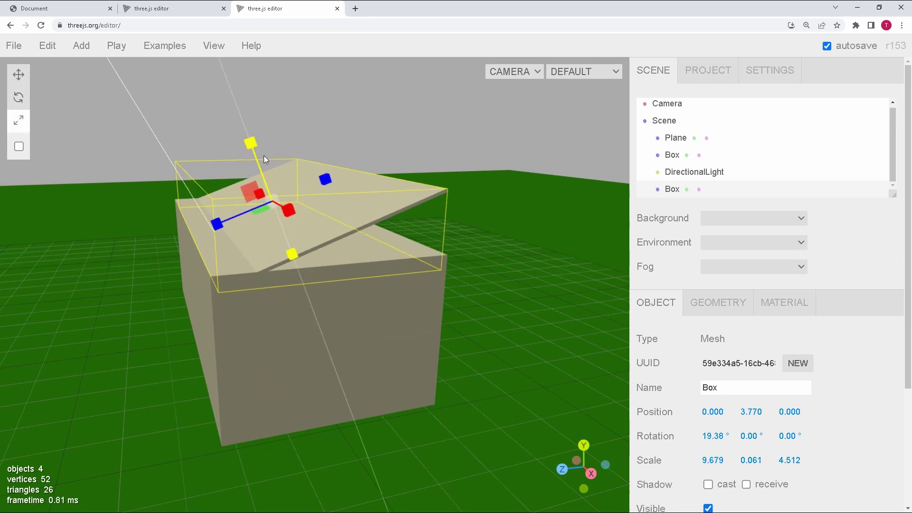
key("w")
left_click_drag(206, 204, 182, 218)
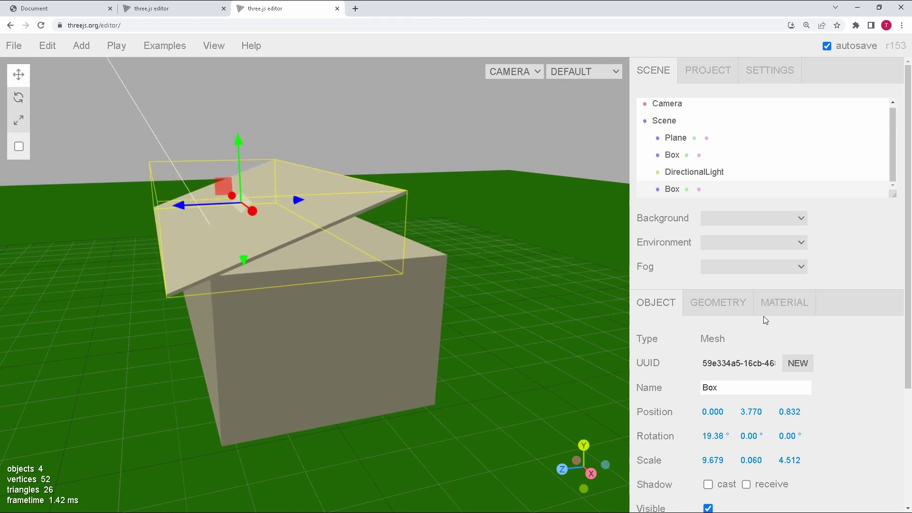
Keep the roof slab on MeshLambertMaterial after briefly trying MeshBasicMaterial
left_click(784, 303)
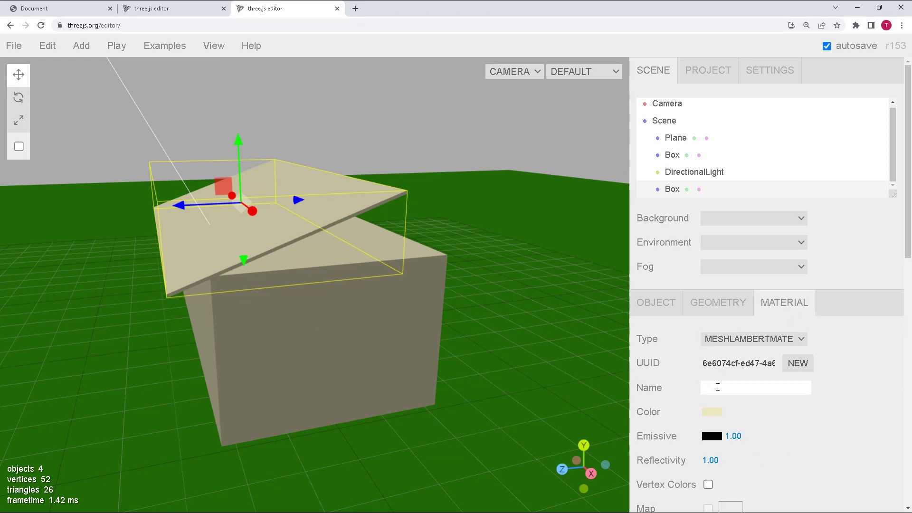
left_click(755, 341)
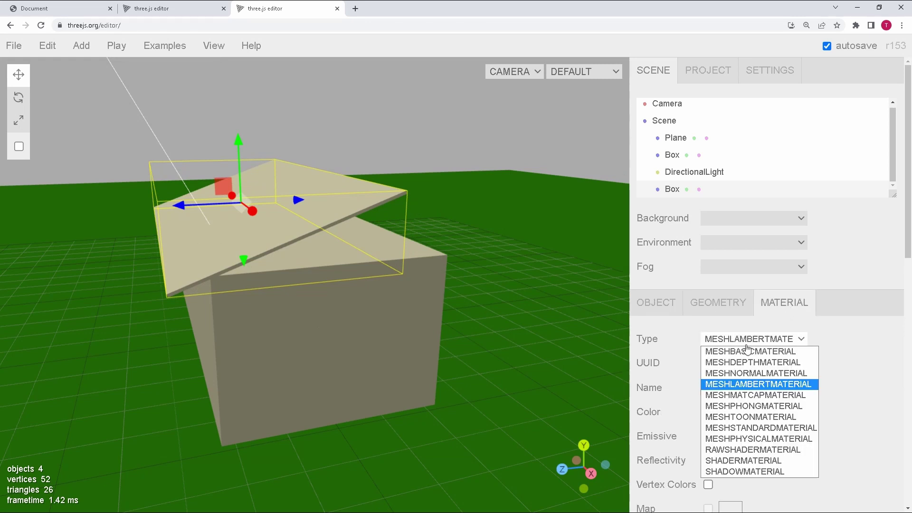
left_click(750, 385)
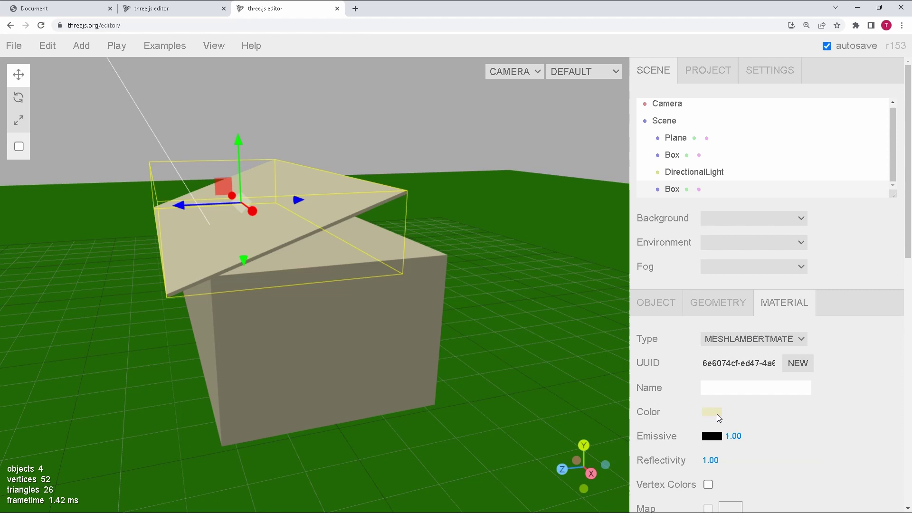
left_click(753, 339)
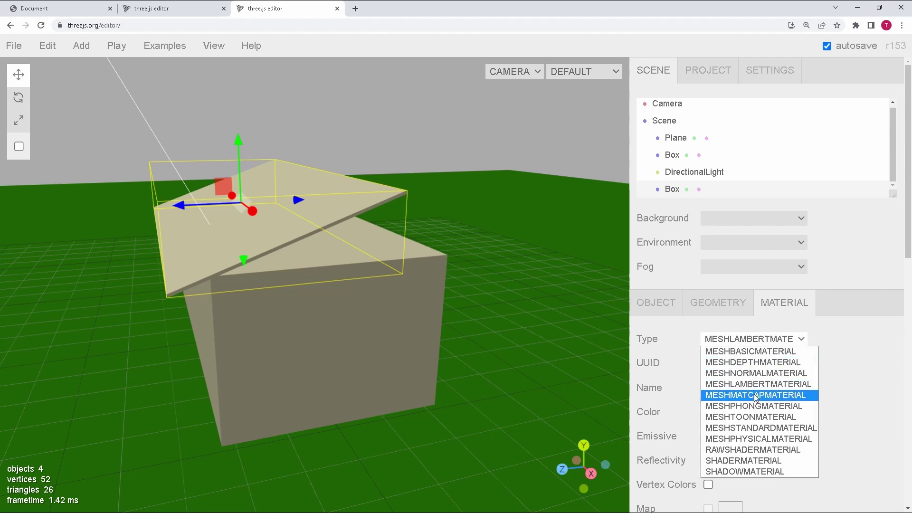
left_click(742, 351)
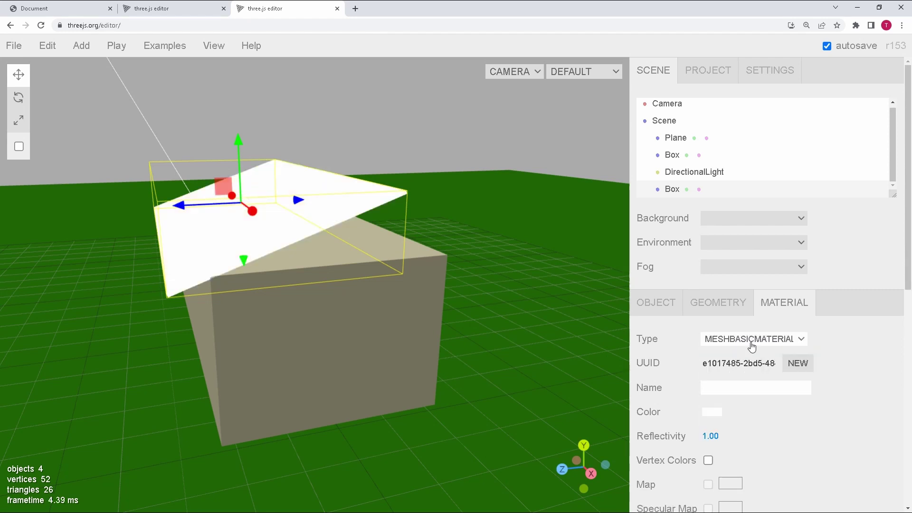
left_click(751, 339)
left_click(748, 384)
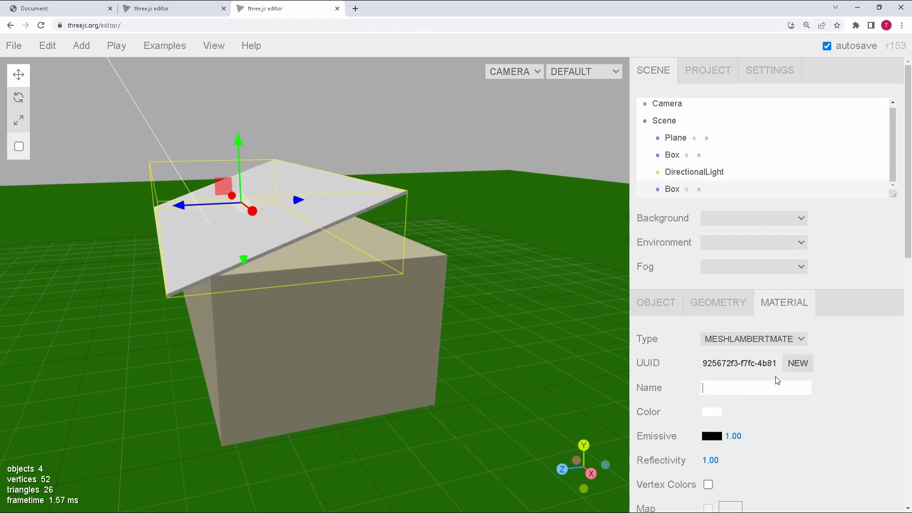
Colour the roof slab pink (251, 162, 162) and slide it along Z over the house
scroll(782, 381, "down", 6)
scroll(766, 373, "down", 5)
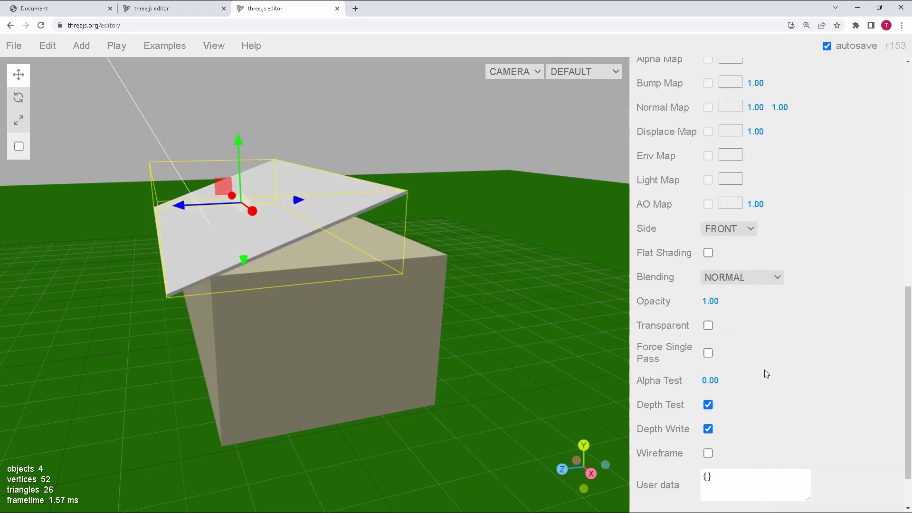
scroll(762, 371, "up", 11)
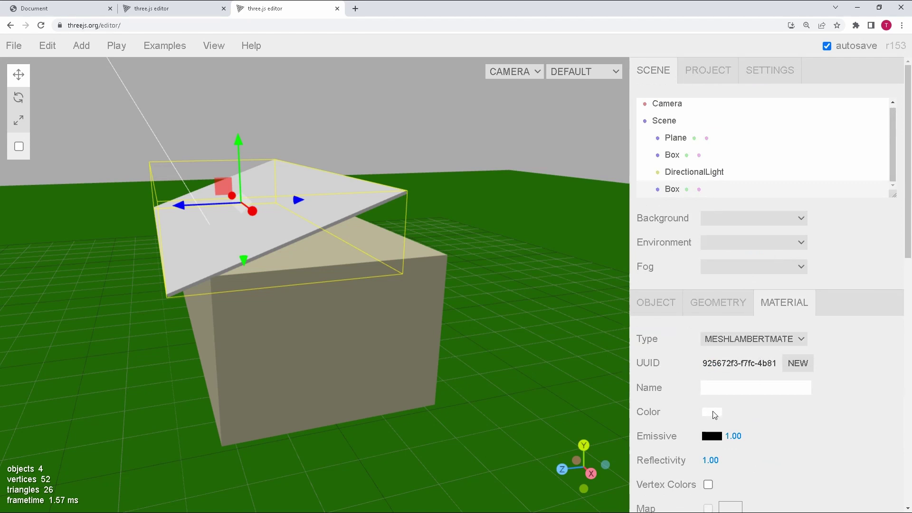
left_click(714, 415)
left_click_drag(737, 244, 768, 233)
left_click_drag(271, 234, 252, 238)
left_click_drag(192, 283, 158, 267)
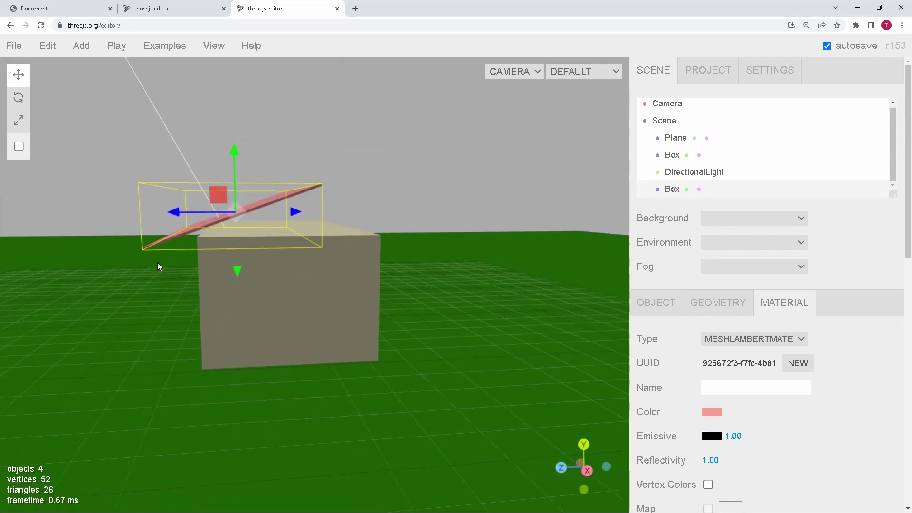
Shorten the pink slab along Z, duplicate it and move the copy to the right
key("r")
left_click_drag(289, 206, 278, 200)
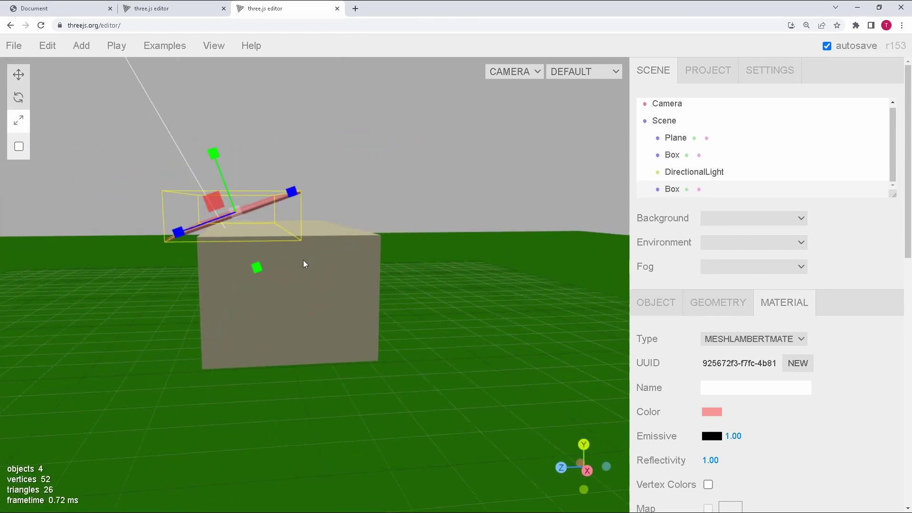
mouse_move(44, 48)
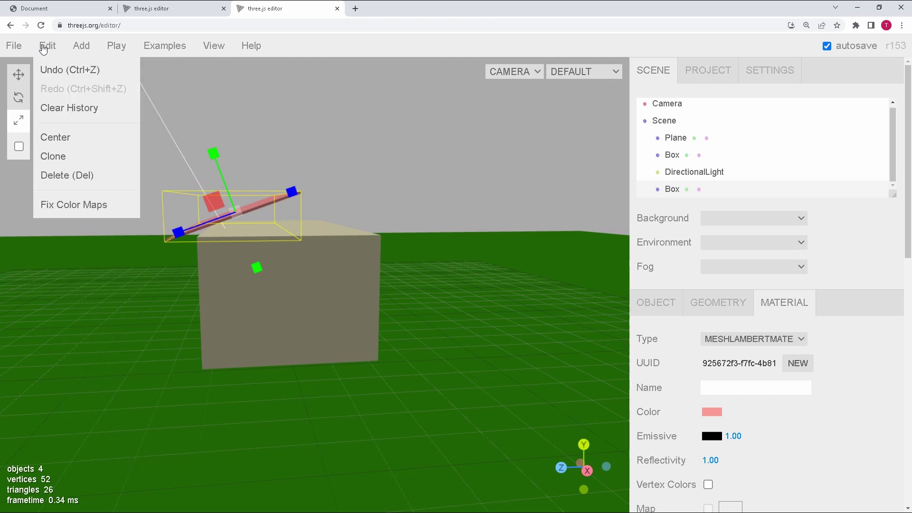
left_click(52, 156)
key("w")
left_click_drag(284, 211, 399, 221)
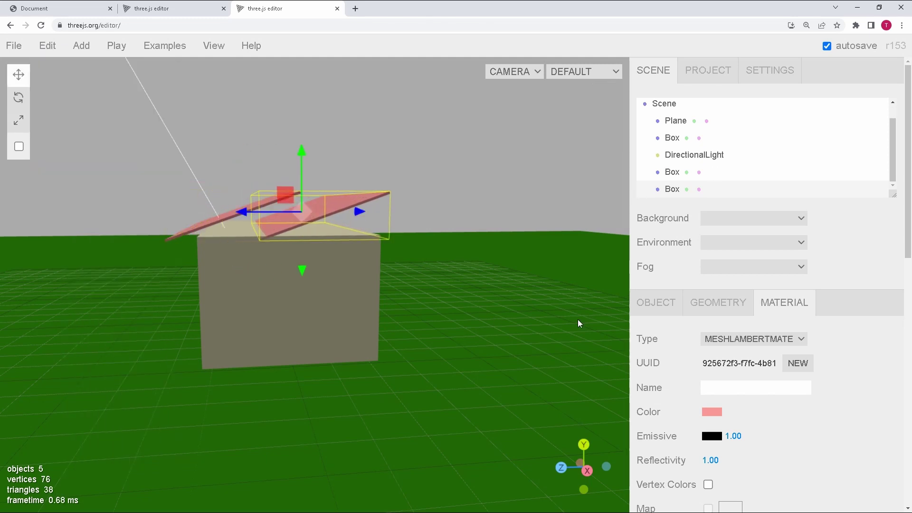
Tilt the copied slab to the opposite pitch (-19.51°) and slide it into place
left_click(654, 309)
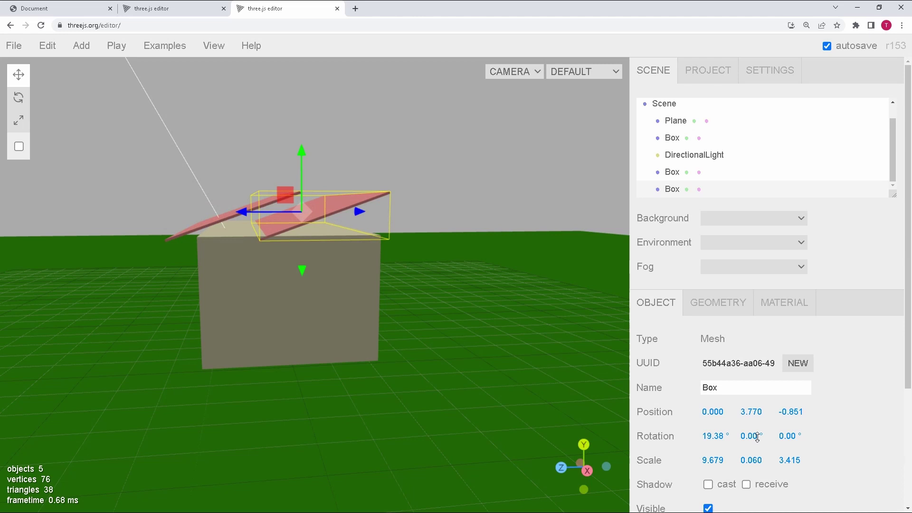
mouse_move(757, 437)
left_mouse_down()
mouse_move(748, 436)
mouse_move(752, 446)
left_mouse_up()
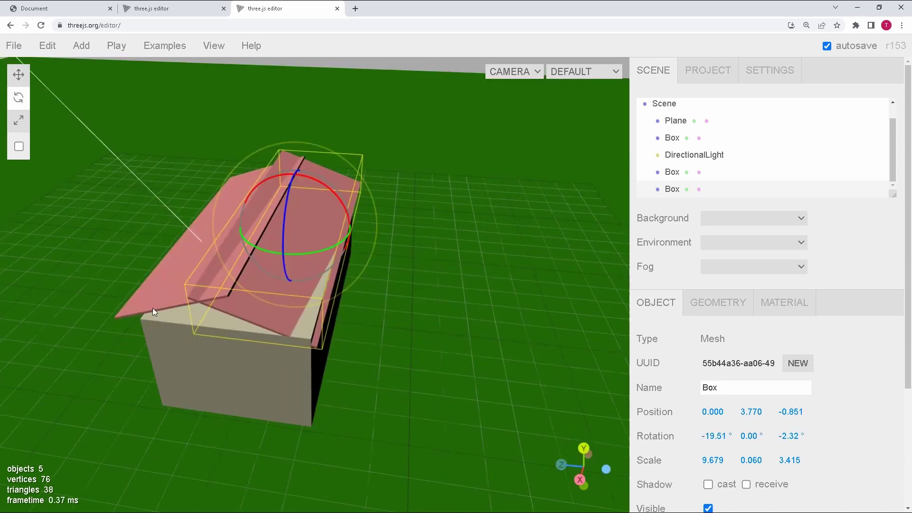
key("w")
mouse_move(241, 219)
left_mouse_down()
mouse_move(270, 224)
mouse_move(255, 225)
left_mouse_up()
left_click_drag(212, 301, 389, 199)
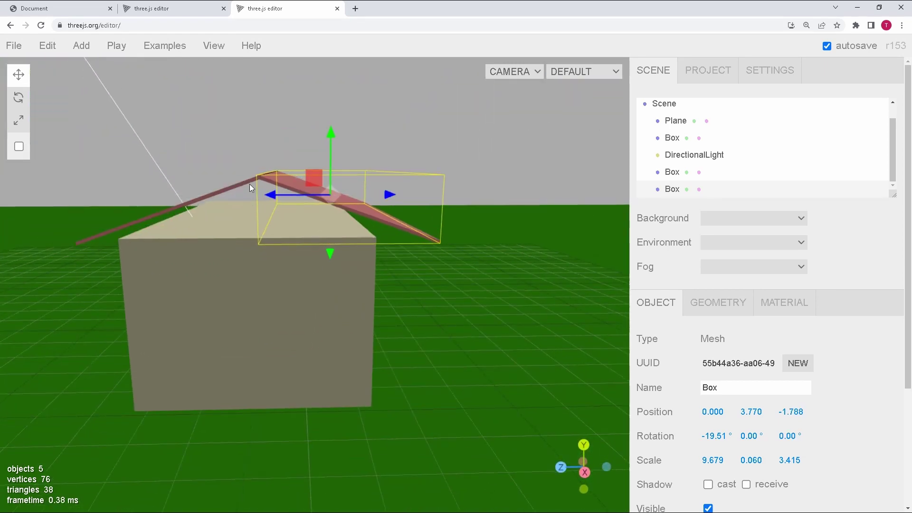
Line up both roof slabs along Z (Position Z -1.503) and view the house's long side
left_click(220, 194)
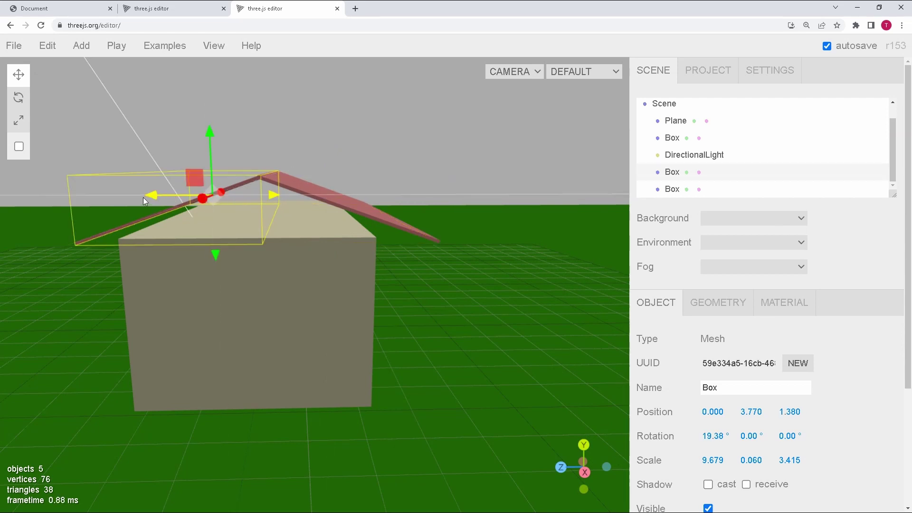
left_click_drag(246, 205, 234, 204)
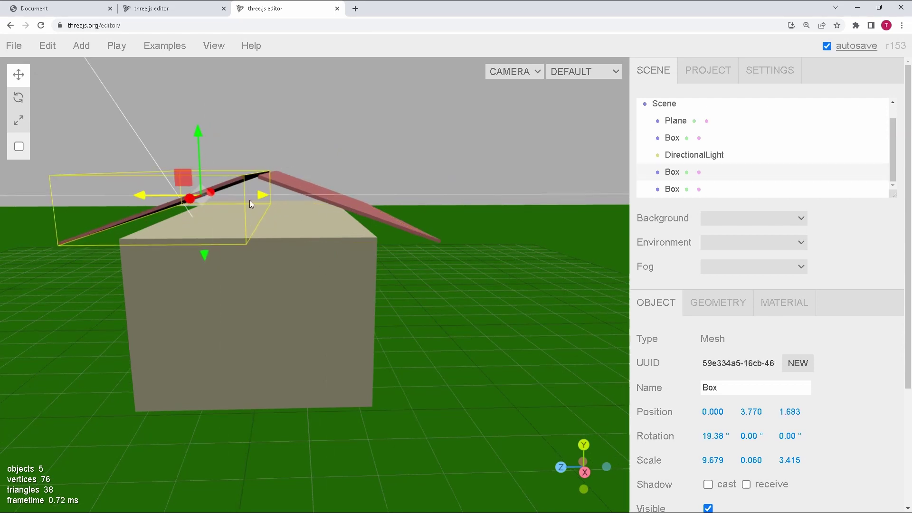
left_click(296, 184)
left_click_drag(370, 207, 357, 208)
scroll(212, 256, "down", 5)
left_click_drag(212, 256, 335, 316)
scroll(343, 260, "up", 5)
left_click(370, 255)
Select the beige house box and zoom in on it
left_click(346, 289)
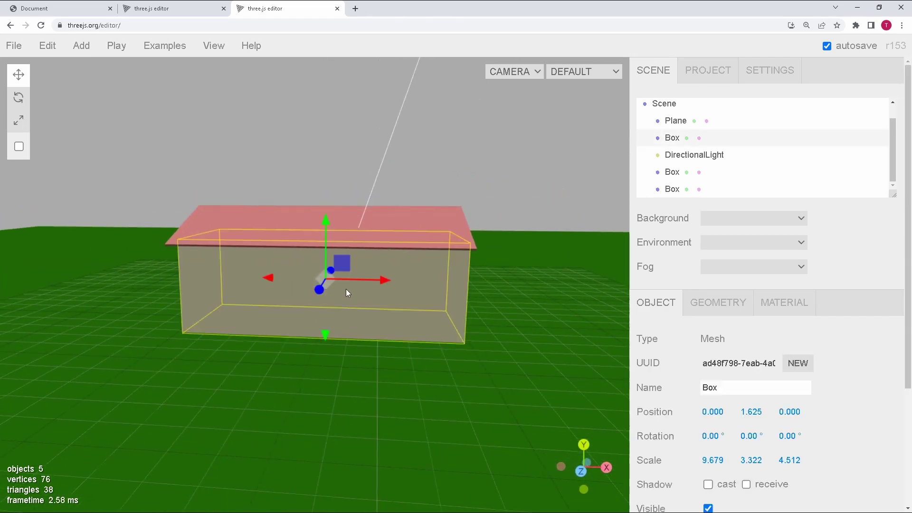
scroll(349, 296, "up", 3)
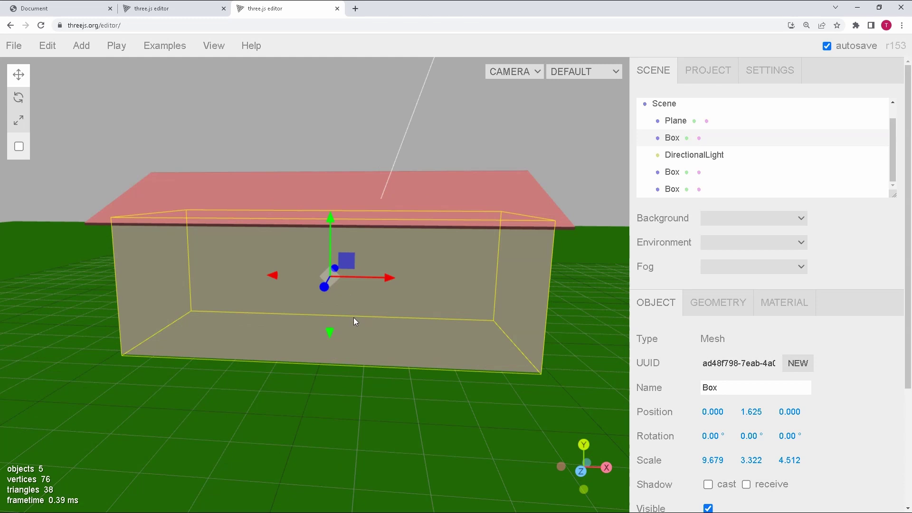
scroll(392, 281, "down", 5)
scroll(368, 281, "up", 3)
scroll(368, 280, "down", 1)
scroll(368, 282, "up", 2)
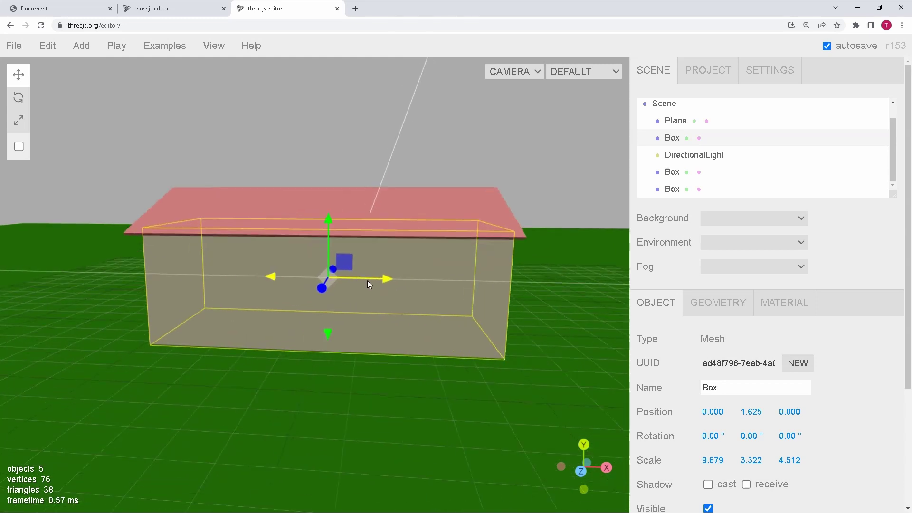
scroll(367, 280, "up", 1)
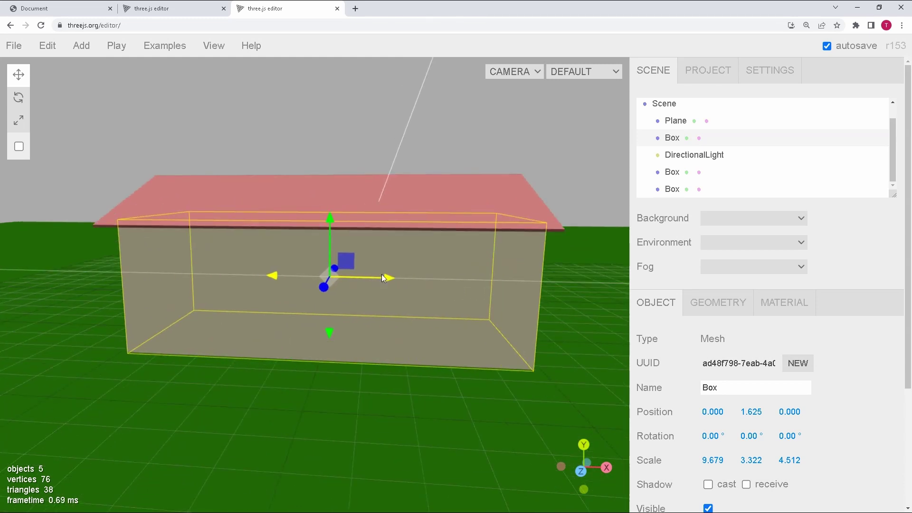
scroll(381, 275, "down", 2)
left_click_drag(375, 278, 321, 349)
Switch to the editor tab holding the reference house.gltf scene with 42 objects
key("ctrl+shift+Tab")
scroll(425, 274, "down", 3)
scroll(346, 328, "up", 5)
Inspect the reference house body's material, then focus on the directional light
left_click(312, 362)
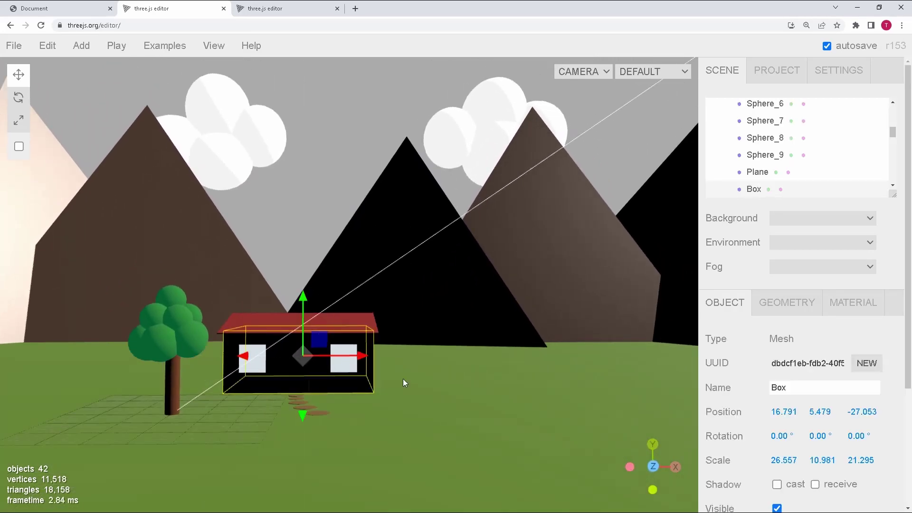
left_click(863, 305)
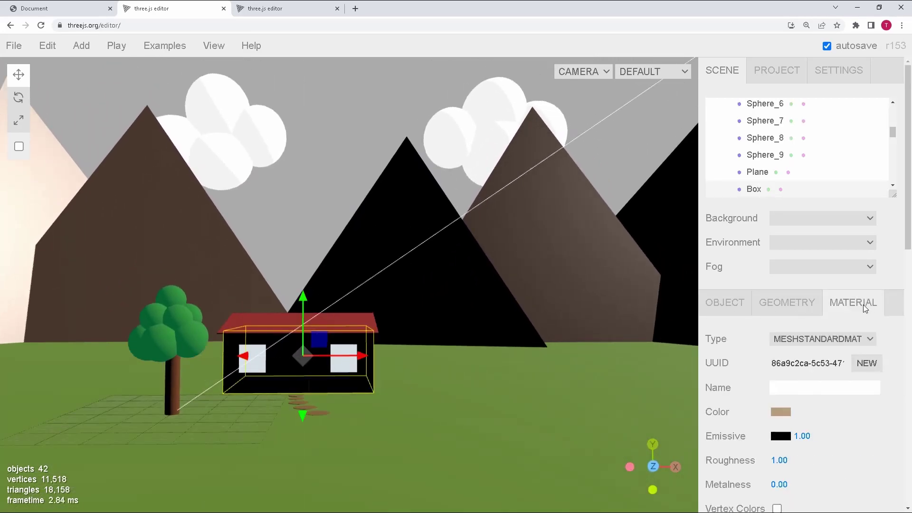
double_click(380, 271)
scroll(449, 351, "down", 5)
left_click_drag(449, 351, 369, 336)
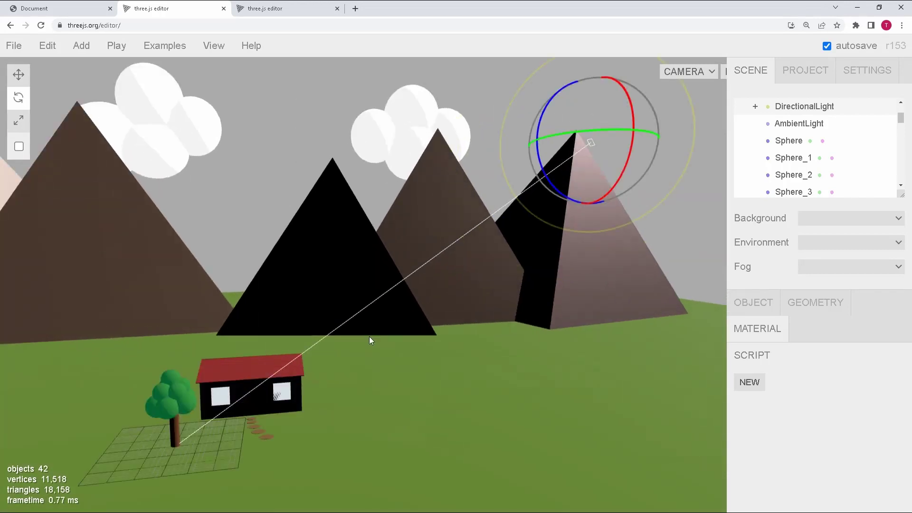
scroll(281, 386, "up", 3)
Select a black mountain tetrahedron, then move on to gltf_house_import.html in VS Code
left_click_drag(487, 277, 369, 249)
left_click(369, 249)
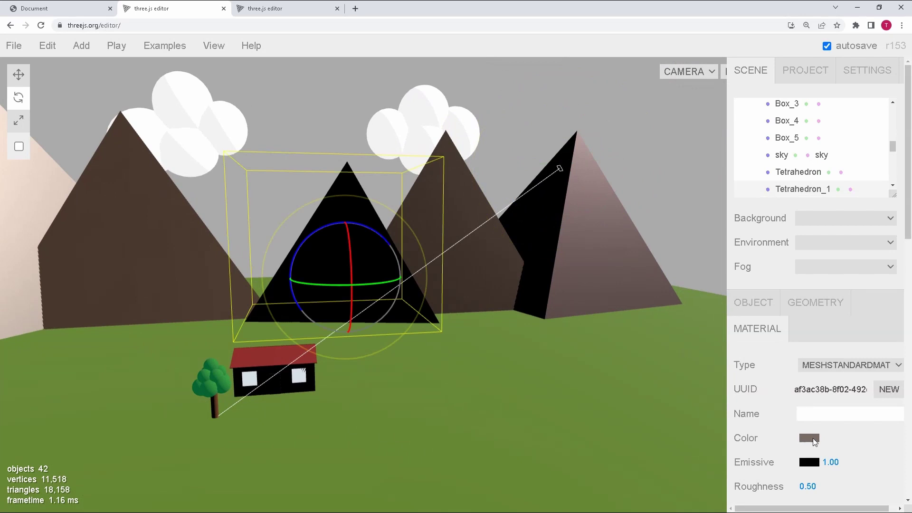
key("ctrl+Tab")
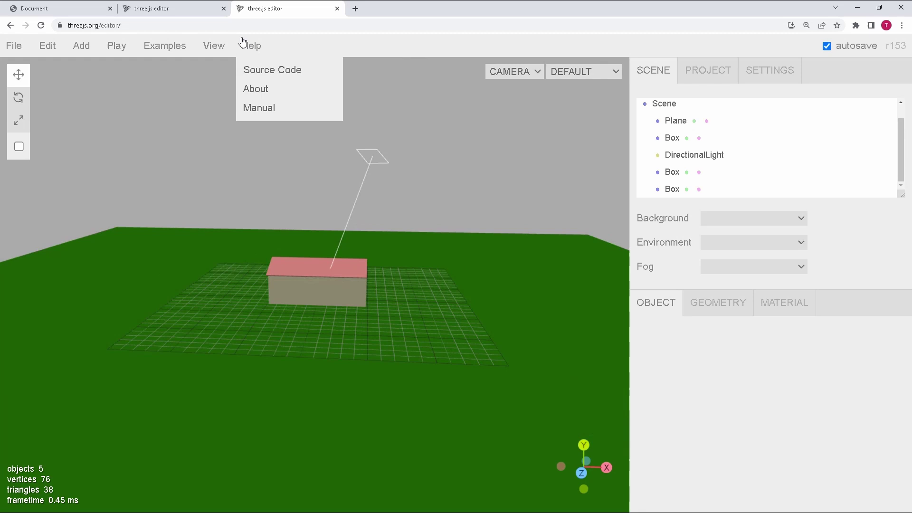
left_click(205, 10)
scroll(386, 309, "down", 5)
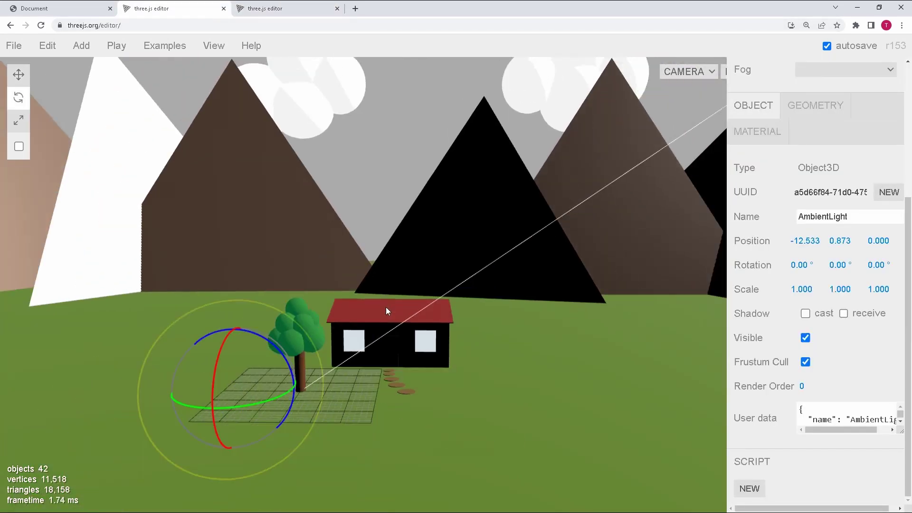
key("alt+Tab")
scroll(451, 302, "down", 20)
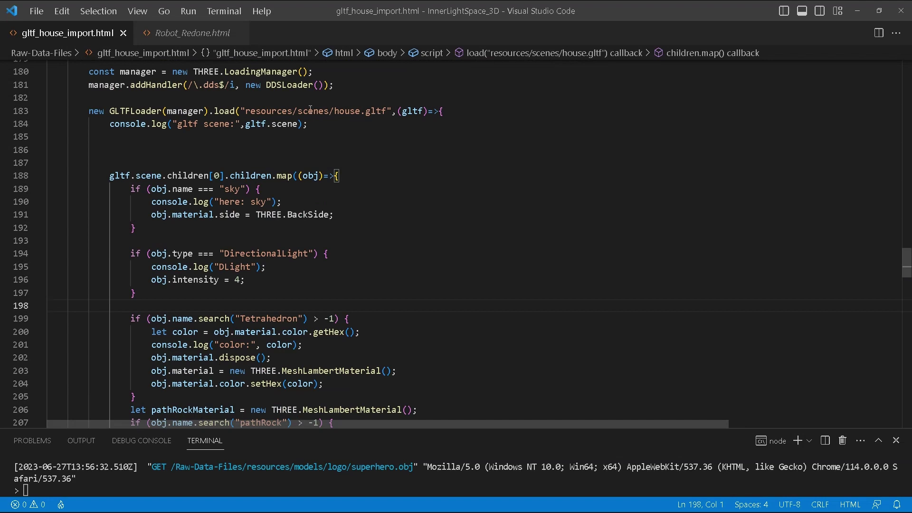
Read through the GLTFLoader callback code in gltf_house_import.html
scroll(299, 166, "down", 2)
scroll(299, 166, "down", 4)
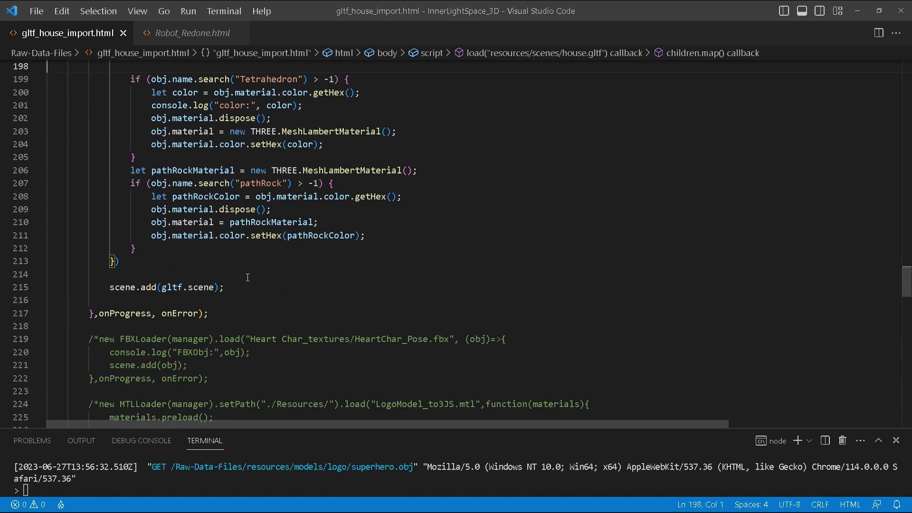
scroll(304, 185, "up", 4)
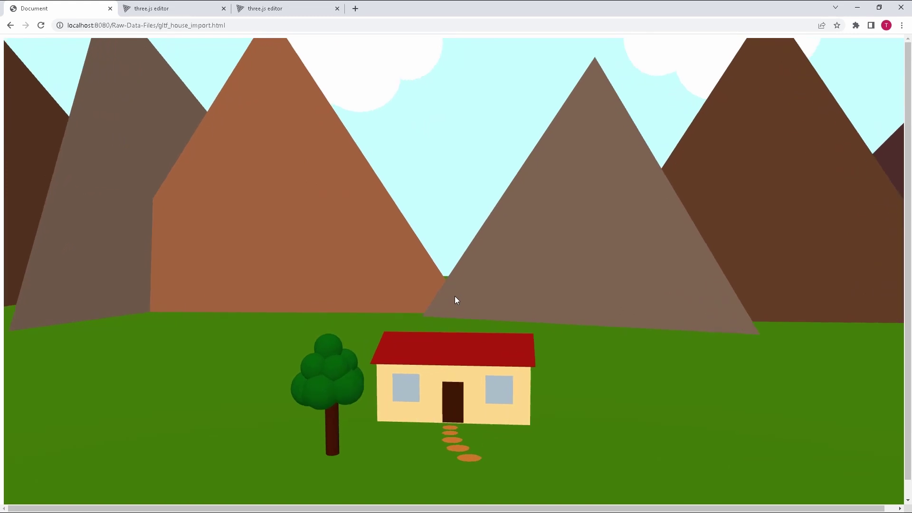
Orbit around the rendered house, tree and mountains, then return to the simple-house editor tab
mouse_move(457, 293)
left_mouse_down()
mouse_move(522, 282)
mouse_move(441, 295)
left_mouse_up()
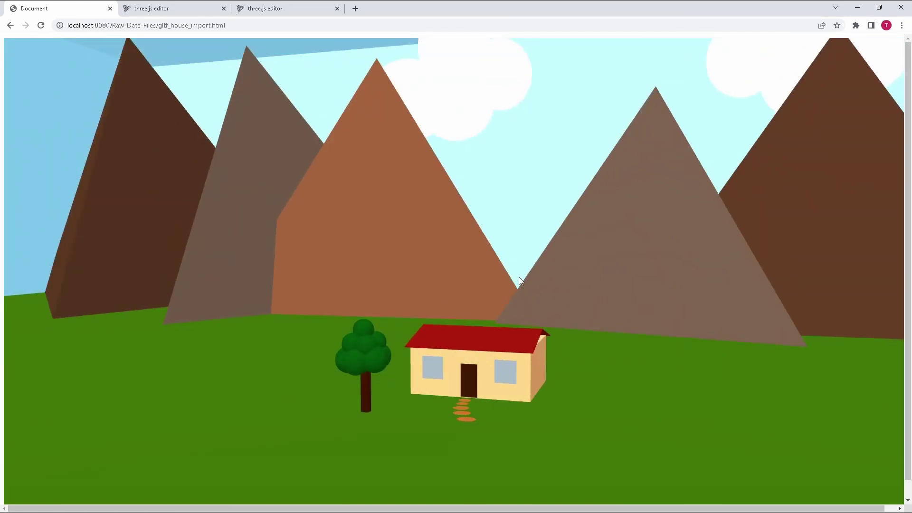
left_click_drag(519, 277, 508, 272)
left_click_drag(430, 189, 372, 157)
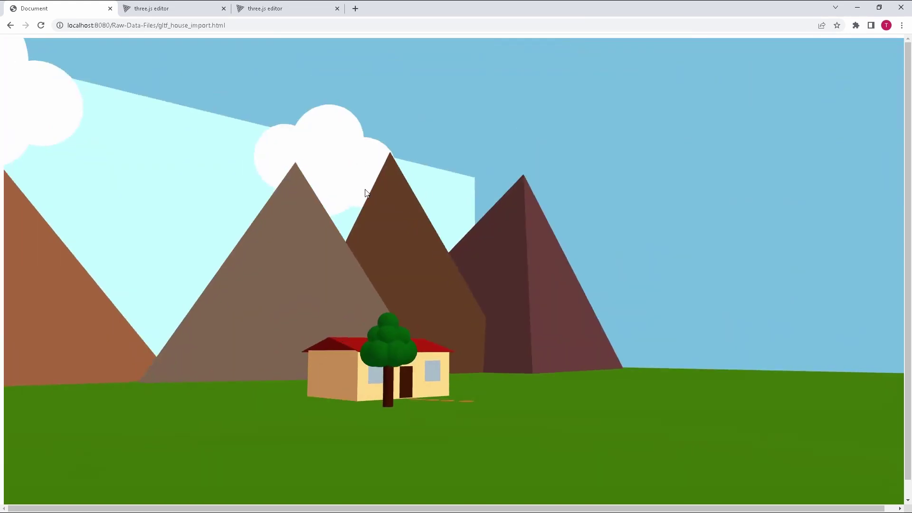
left_click_drag(366, 191, 501, 124)
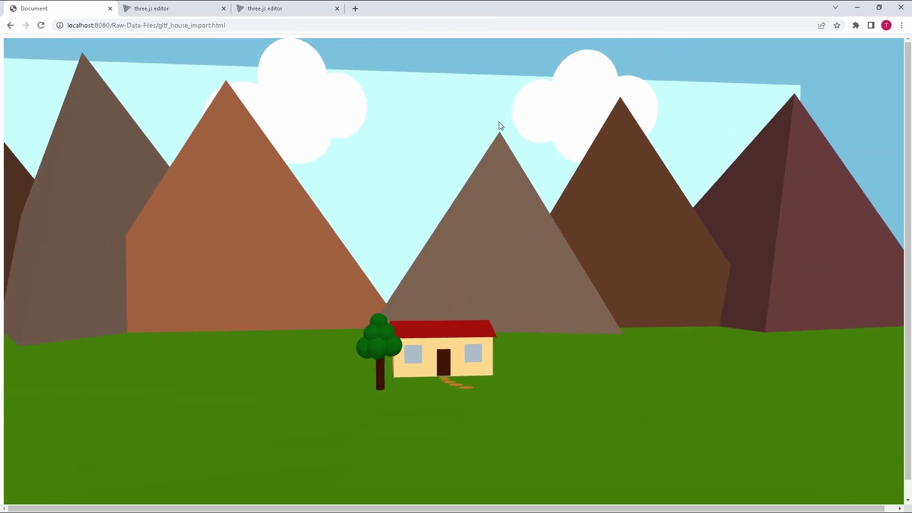
scroll(454, 349, "up", 3)
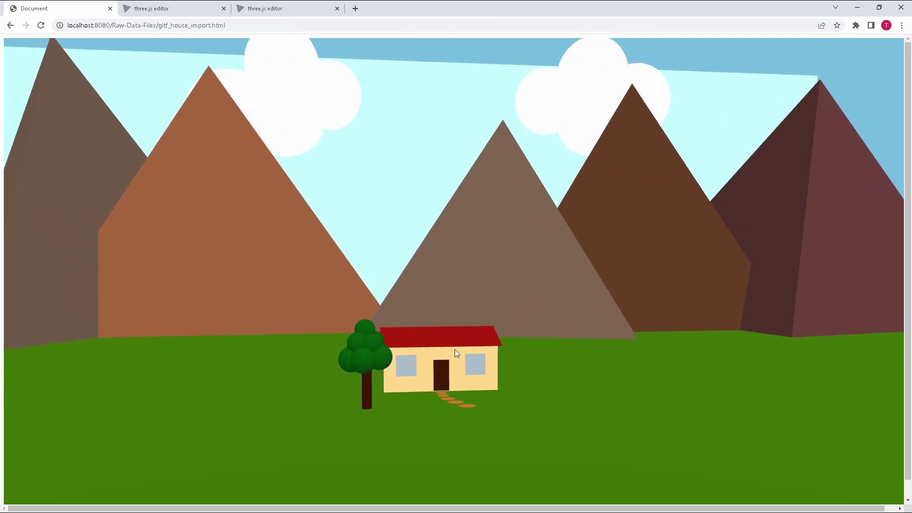
left_click_drag(452, 352, 451, 302)
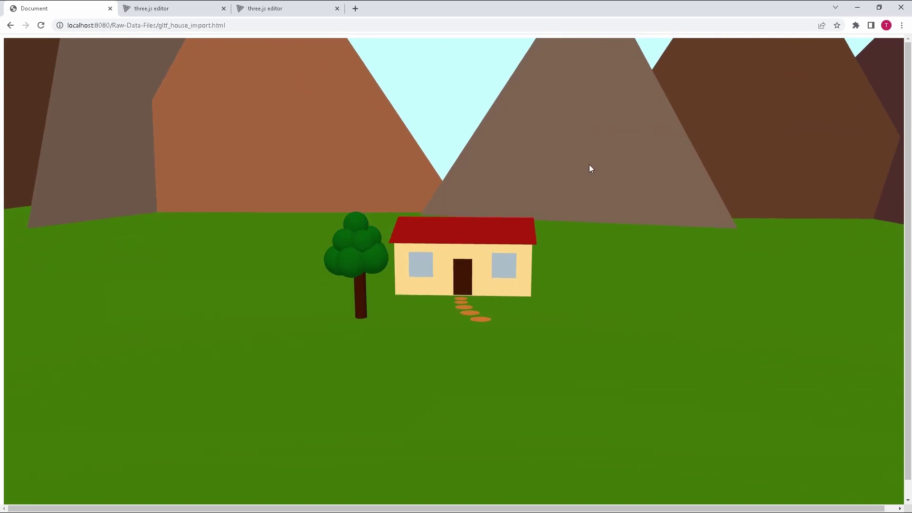
key("ctrl+3")
mouse_move(82, 45)
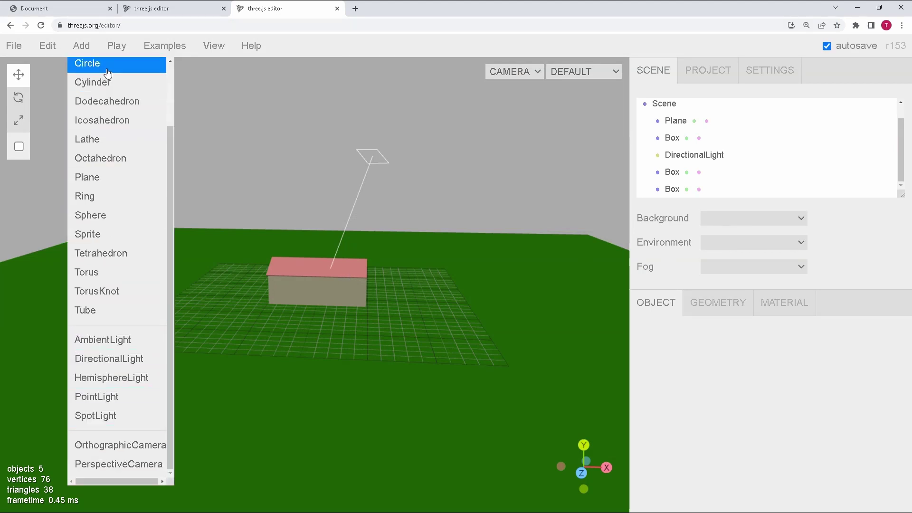
left_click(116, 47)
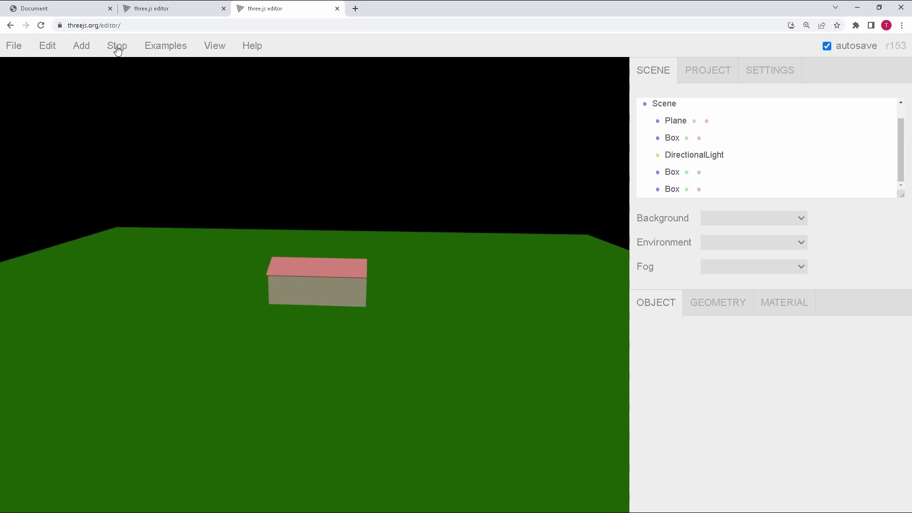
left_click(117, 49)
mouse_move(159, 50)
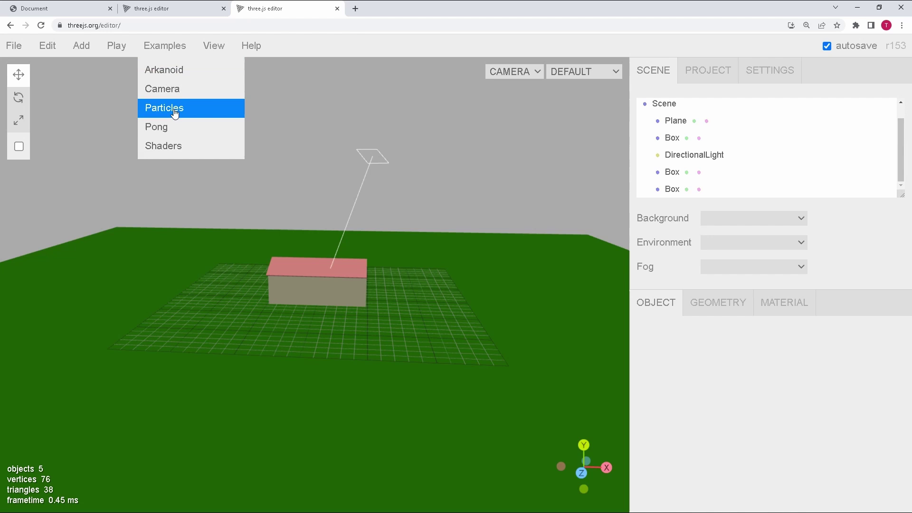
mouse_move(216, 42)
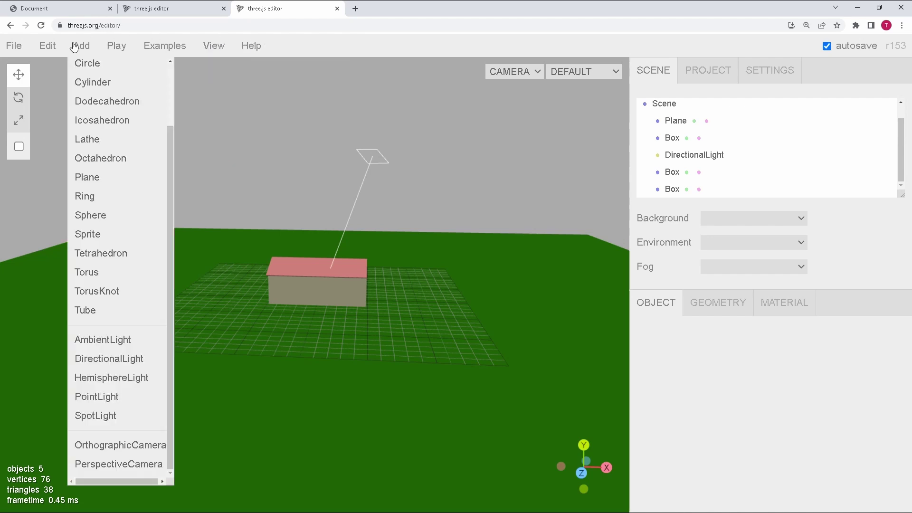
mouse_move(256, 51)
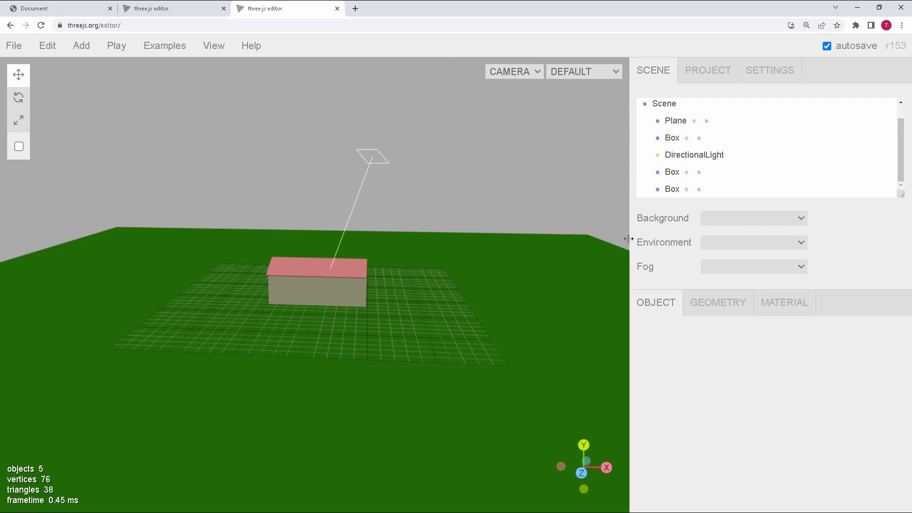
Widen the 3D viewport and frame the cream house with its pink gabled roof up close
left_click_drag(629, 240, 726, 233)
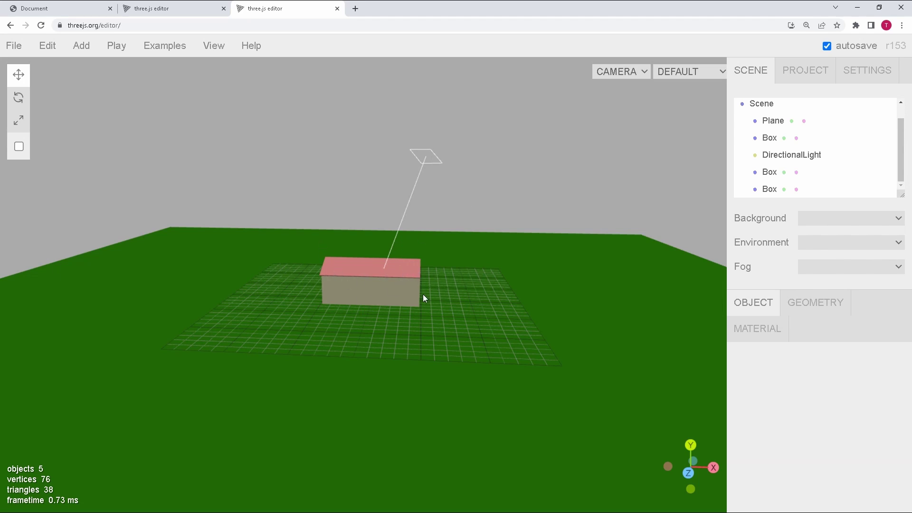
scroll(423, 295, "up", 5)
left_click_drag(449, 309, 397, 278)
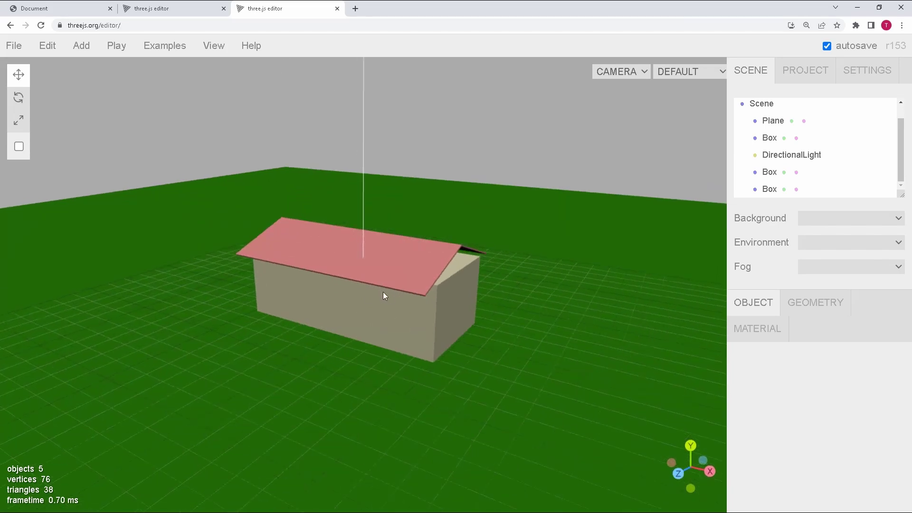
scroll(400, 278, "down", 3)
scroll(401, 278, "up", 3)
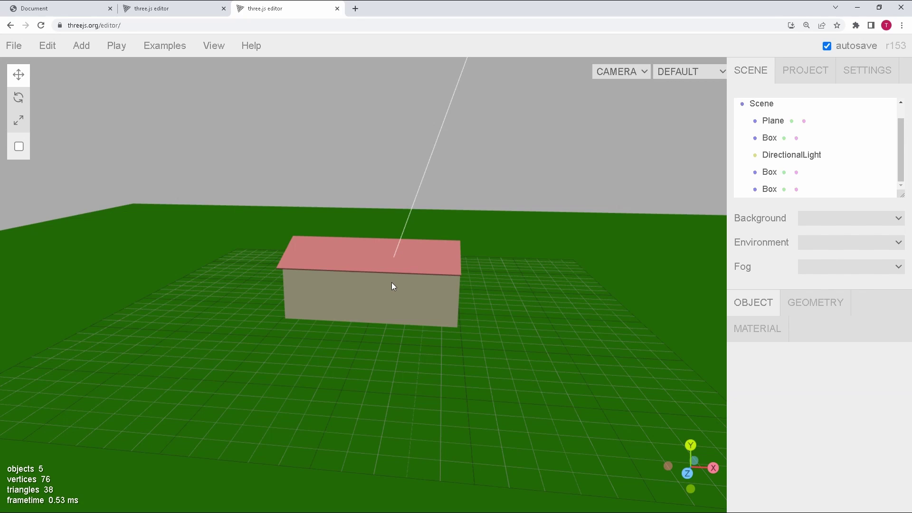
mouse_move(421, 269)
left_mouse_down()
mouse_move(399, 269)
mouse_move(424, 268)
mouse_move(428, 278)
left_mouse_up()
scroll(407, 285, "up", 6)
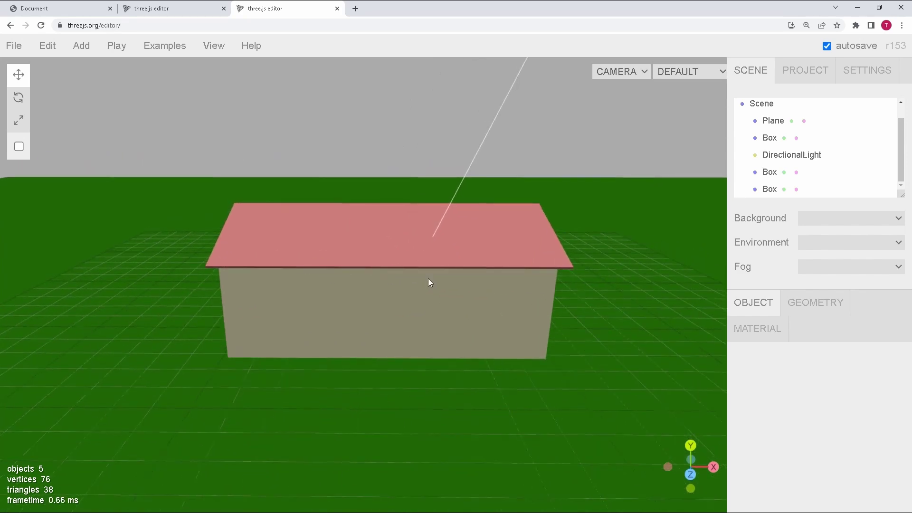